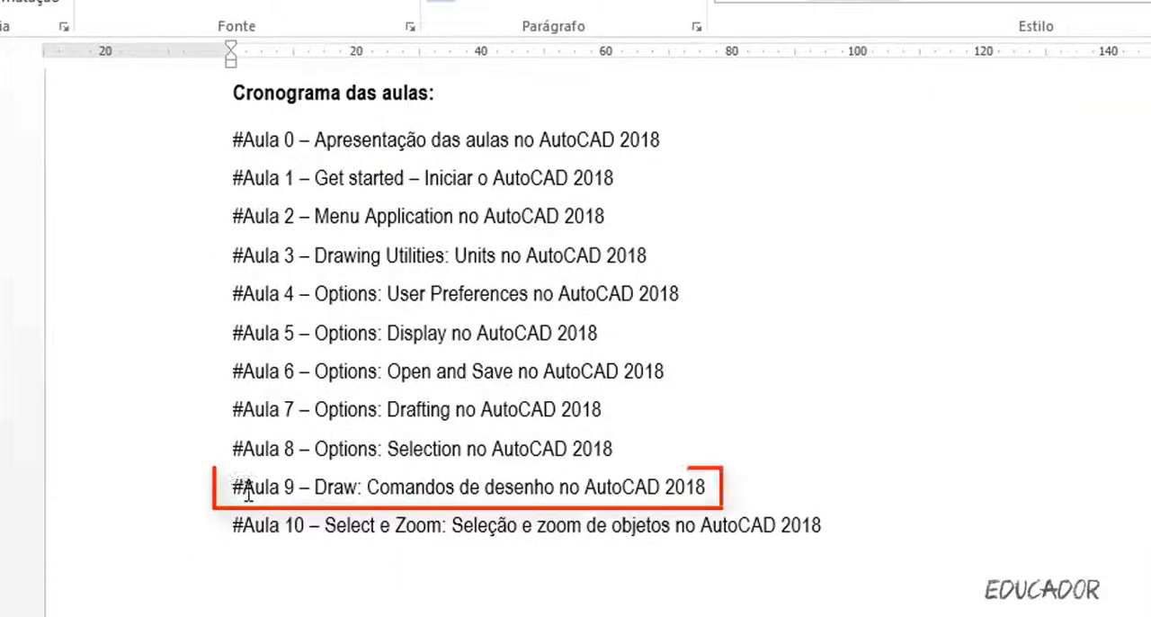
# Duplicate the "#Aula 9 – Draw" line directly below itself and renumber the copy as 10.
pyautogui.moveTo(234, 482); pyautogui.dragTo(718, 490)
pyautogui.hotkey('ctrl', 'c')
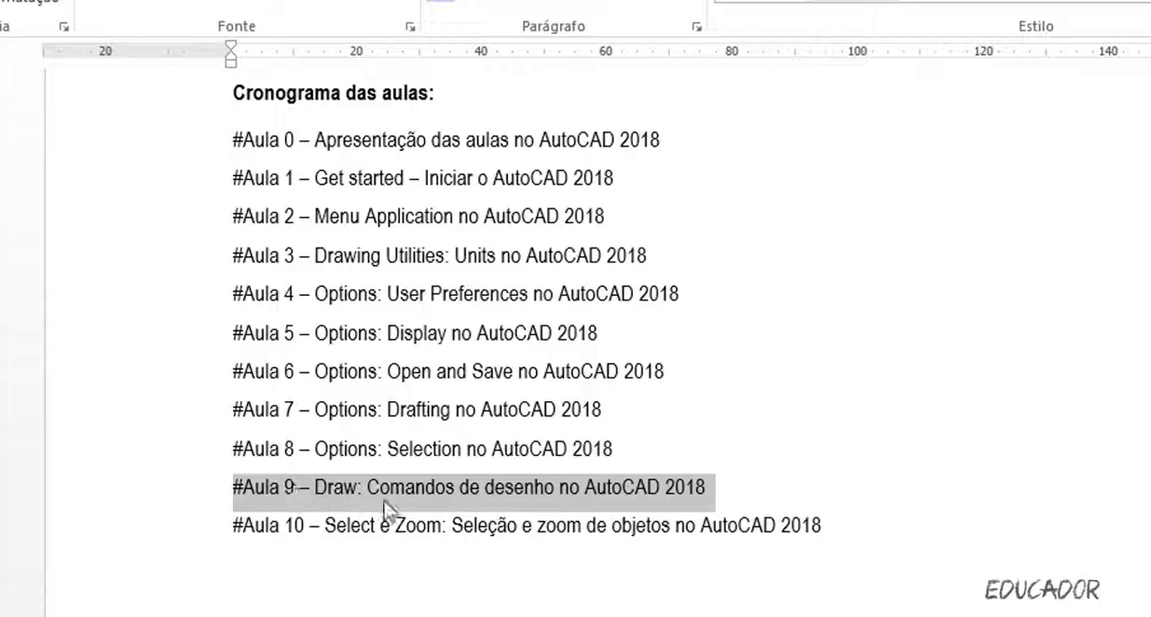
pyautogui.click(728, 501)
pyautogui.hotkey('ctrl', 'z')
pyautogui.hotkey('ctrl', 'v')
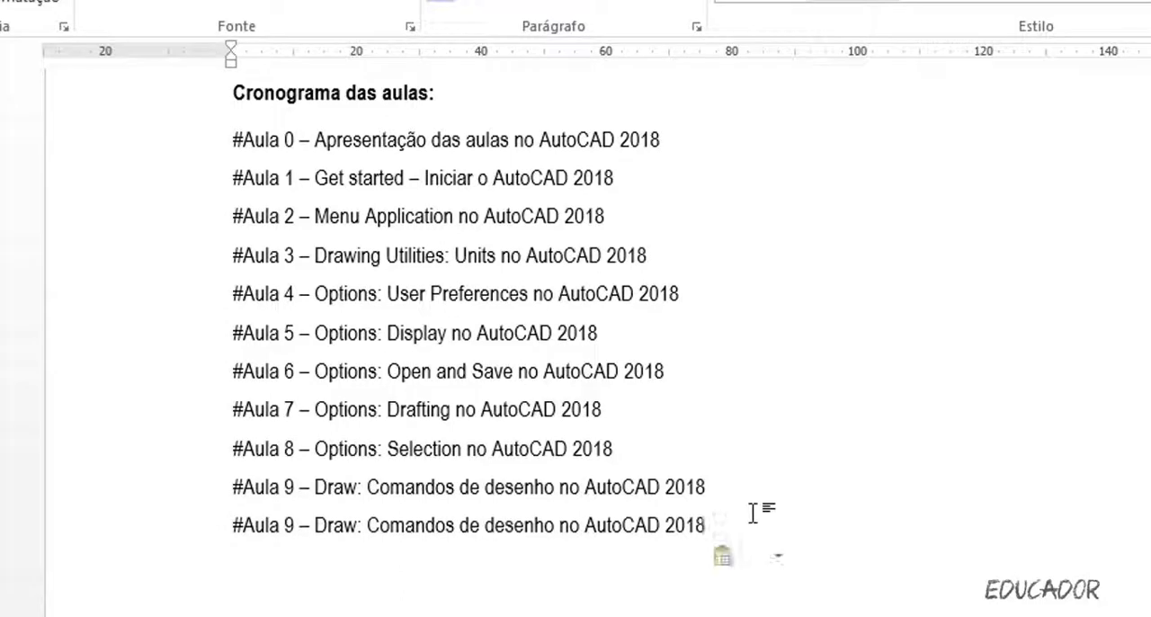
pyautogui.scroll(-3, 753, 510)
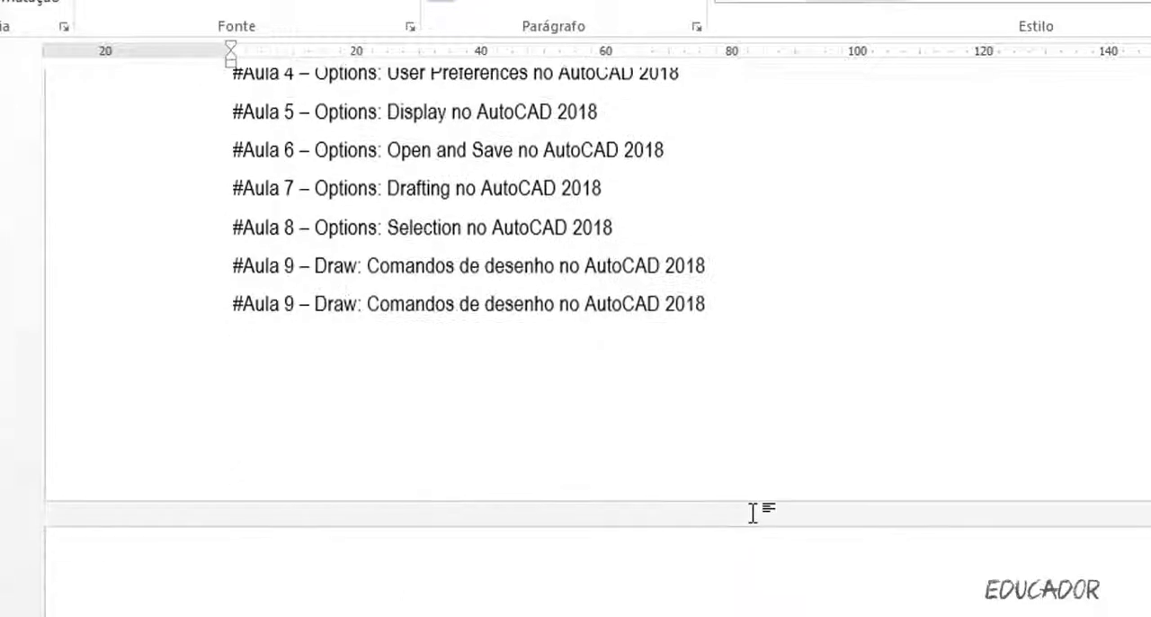
pyautogui.doubleClick(289, 306)
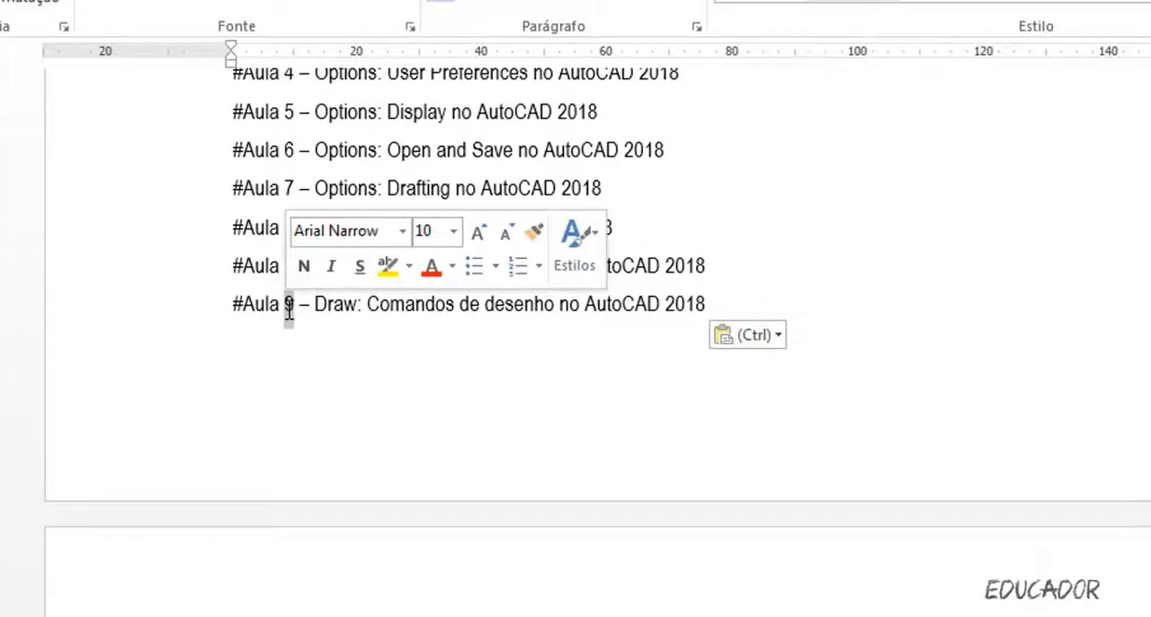
pyautogui.write('10')
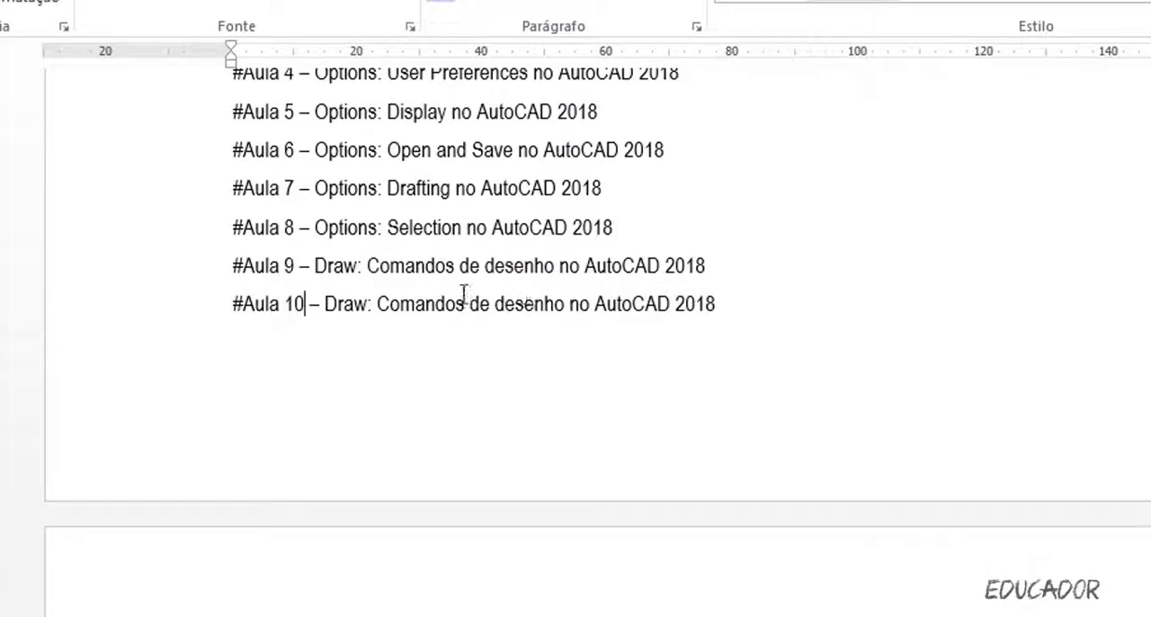
# Examine the lesson numbering that follows the duplicated line, through the last project lesson of the schedule.
pyautogui.moveTo(382, 310); pyautogui.dragTo(612, 314)
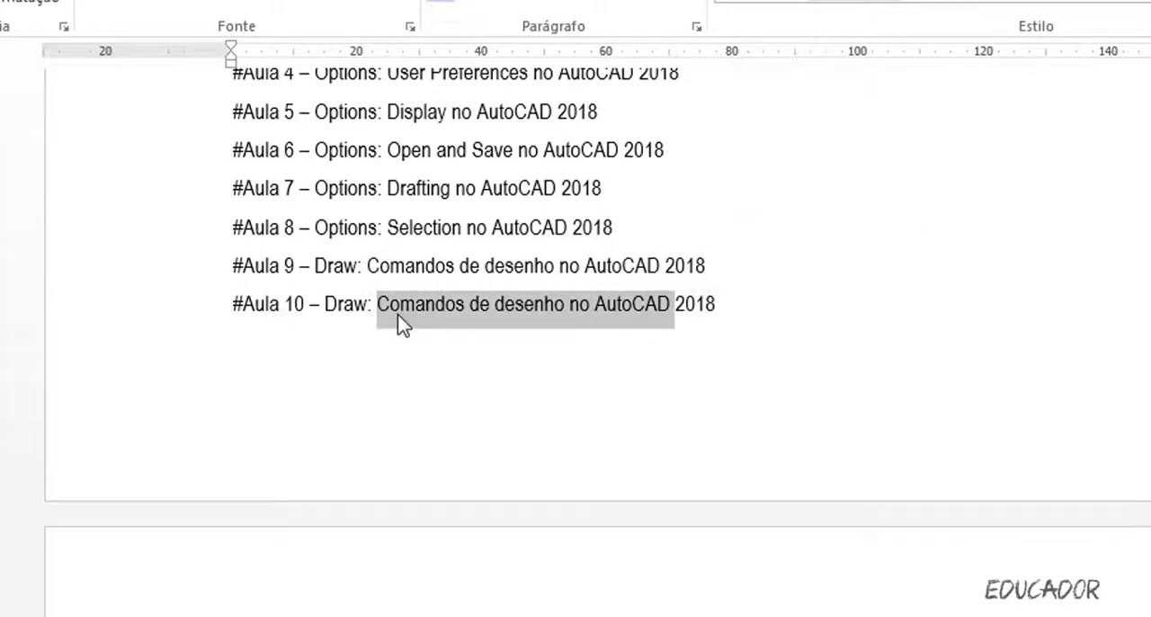
pyautogui.scroll(-1, 372, 488)
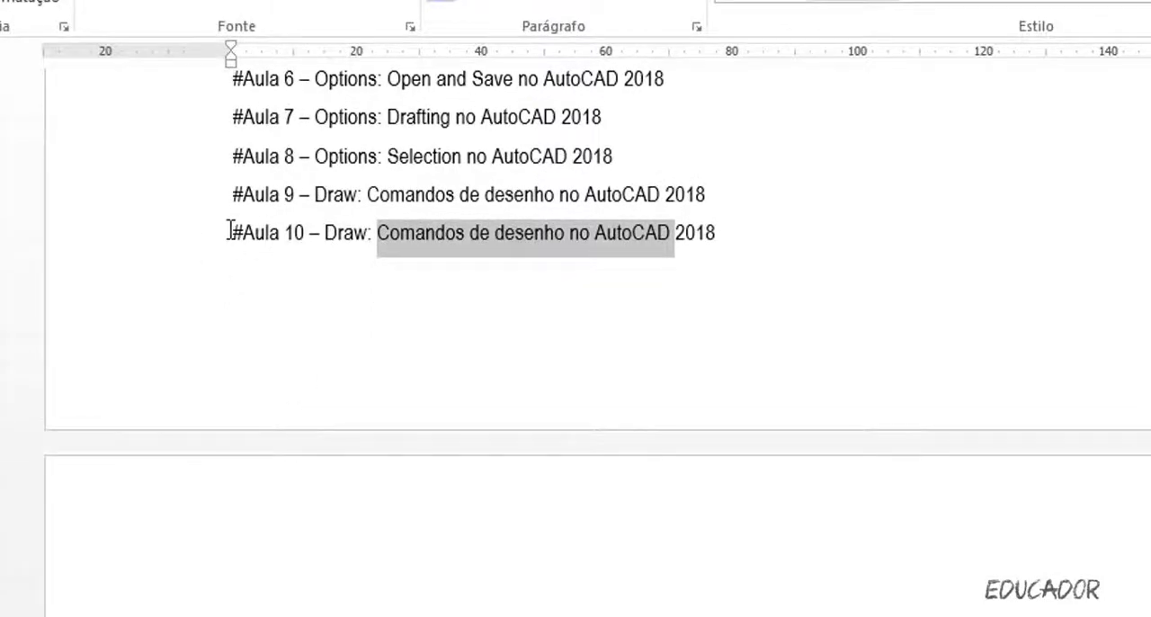
pyautogui.moveTo(230, 232); pyautogui.dragTo(314, 231)
pyautogui.moveTo(232, 616); pyautogui.dragTo(296, 616)
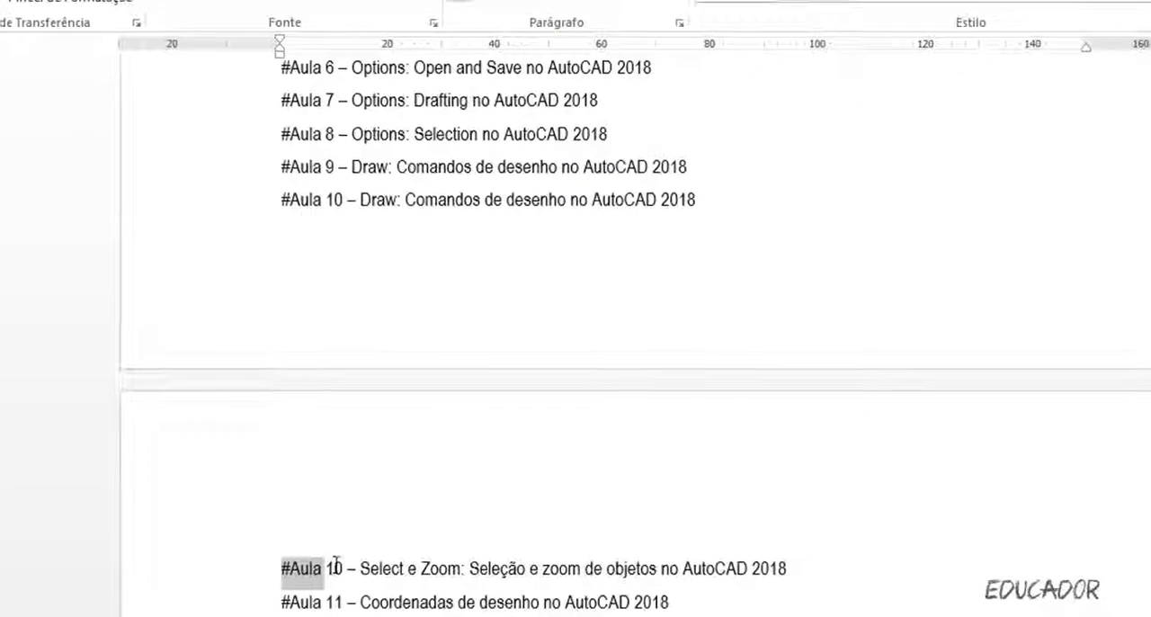
pyautogui.moveTo(335, 564); pyautogui.dragTo(360, 567)
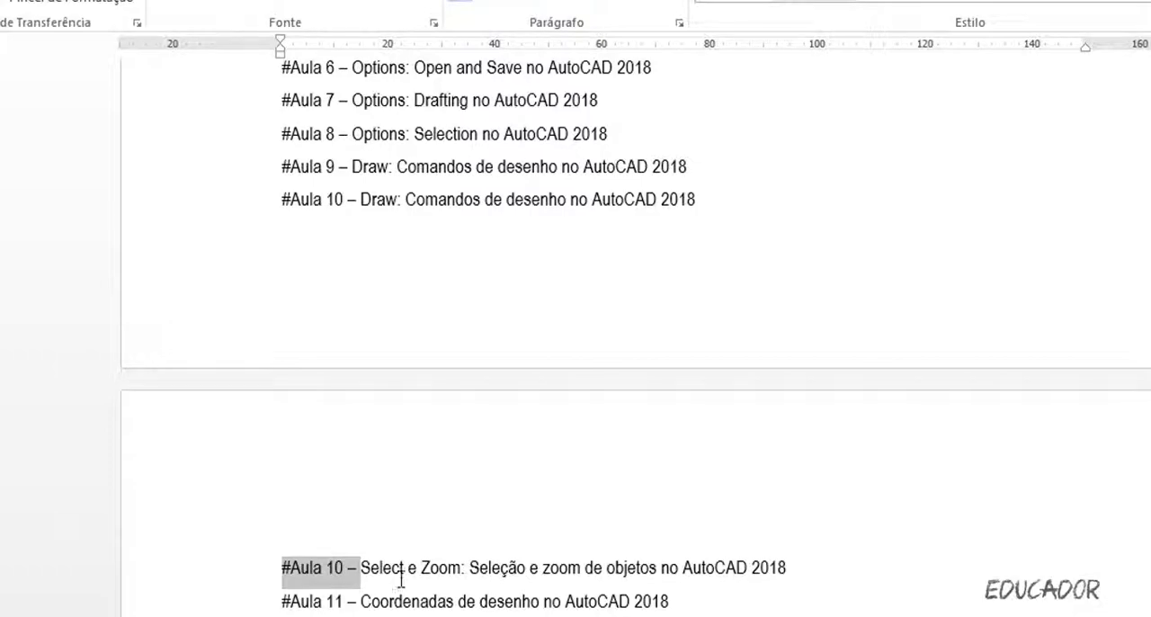
pyautogui.scroll(-8, 401, 579)
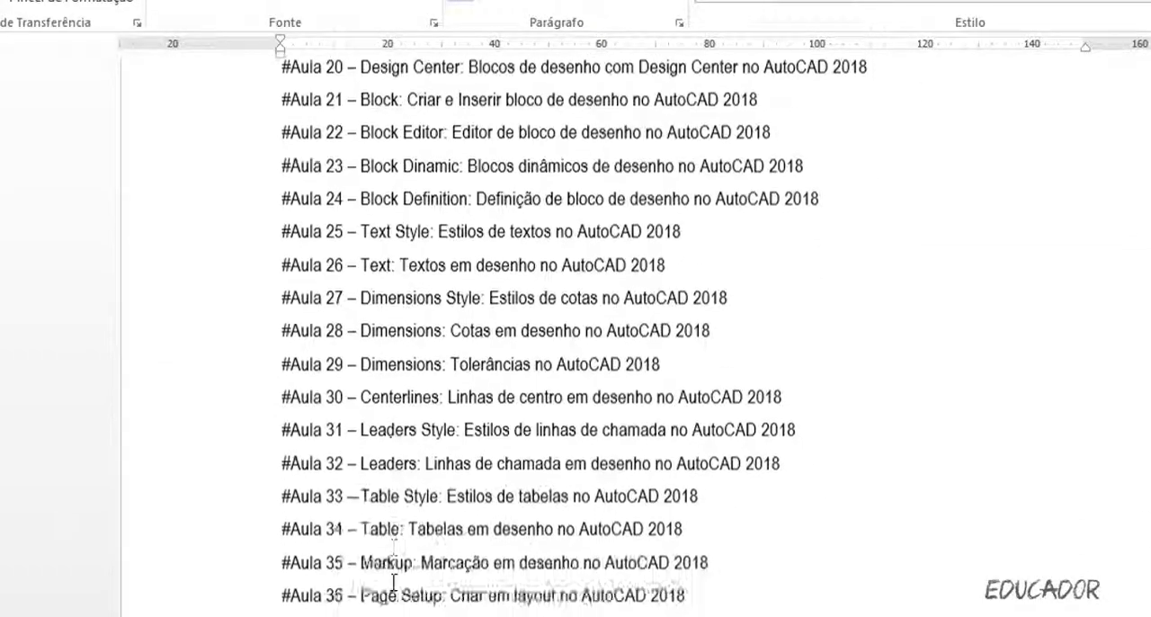
pyautogui.scroll(-5, 393, 579)
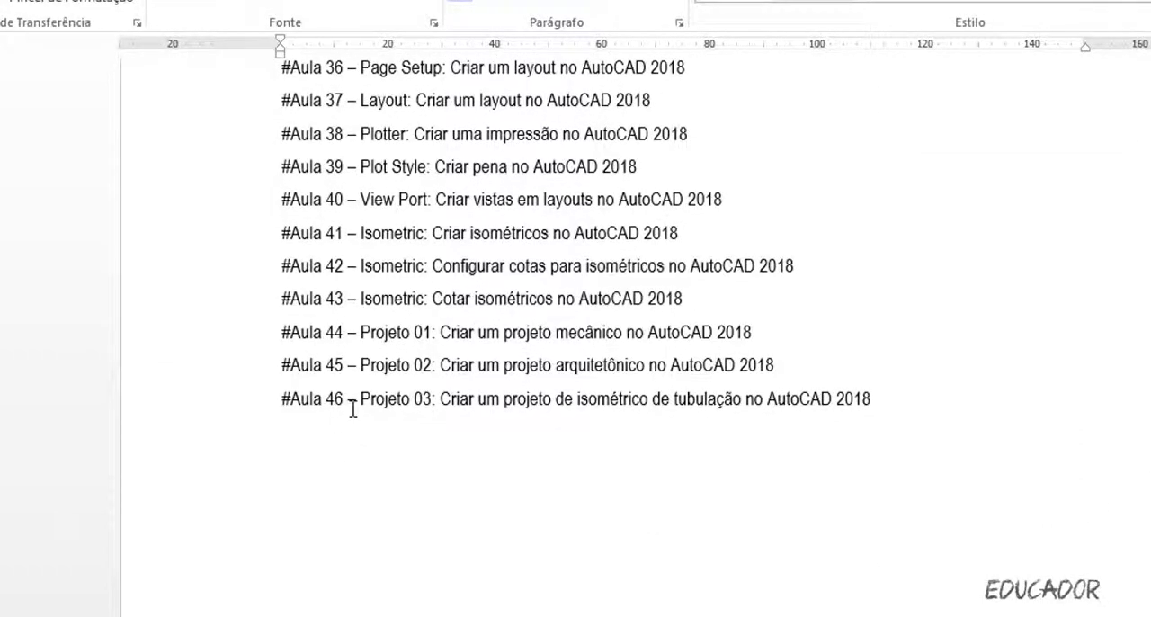
pyautogui.scroll(6, 353, 409)
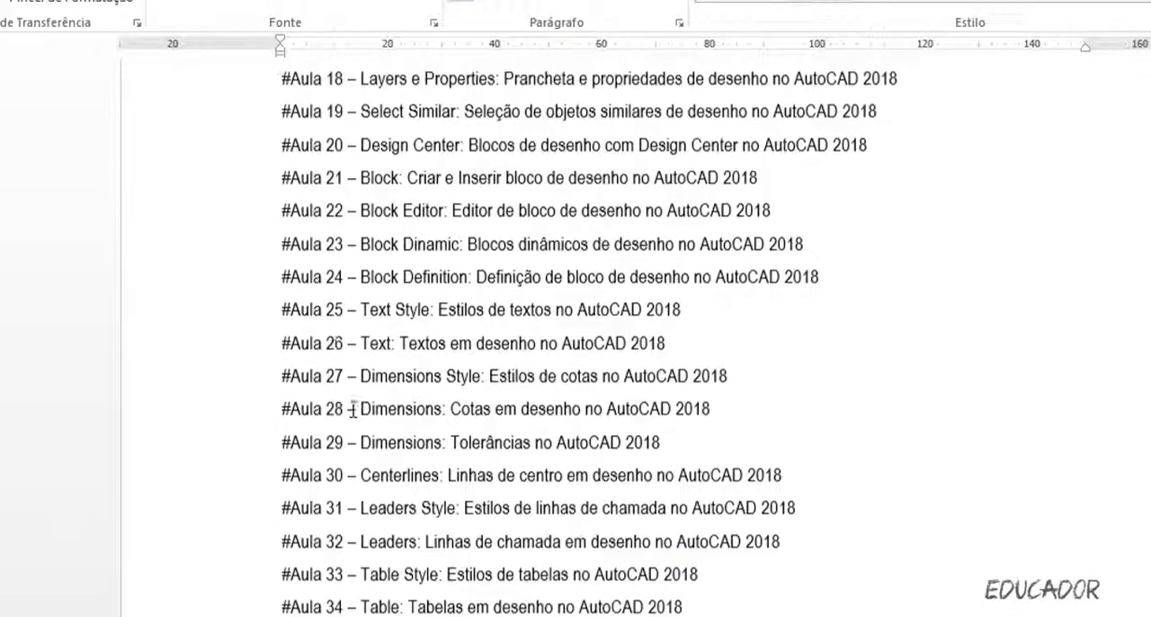
pyautogui.scroll(1, 326, 202)
pyautogui.scroll(1, 331, 144)
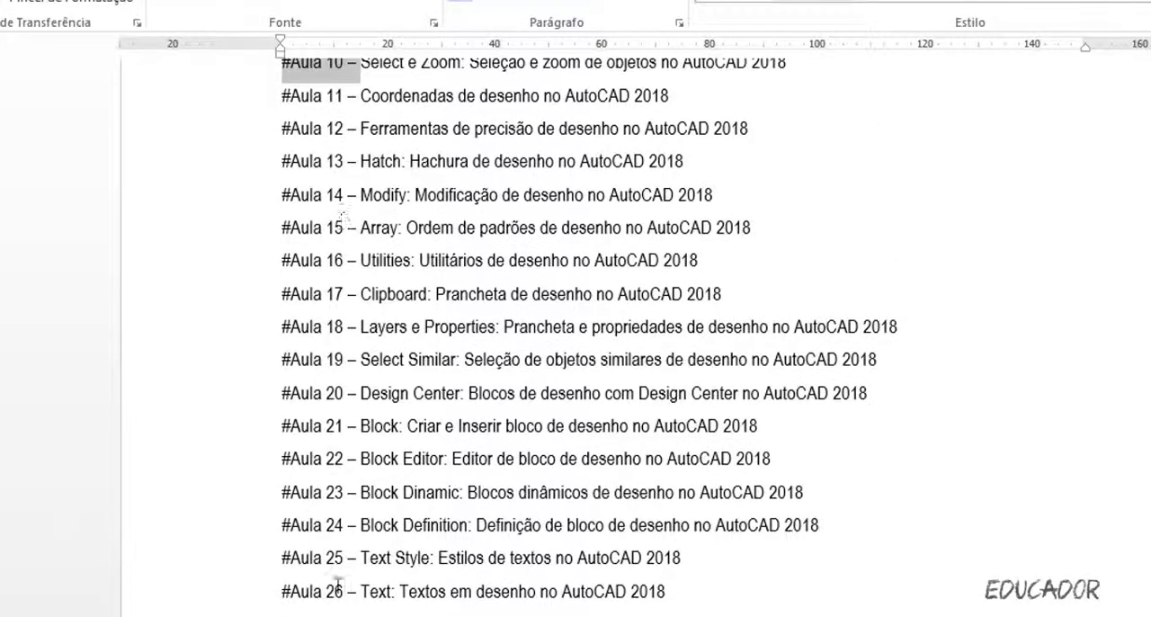
pyautogui.scroll(1, 338, 584)
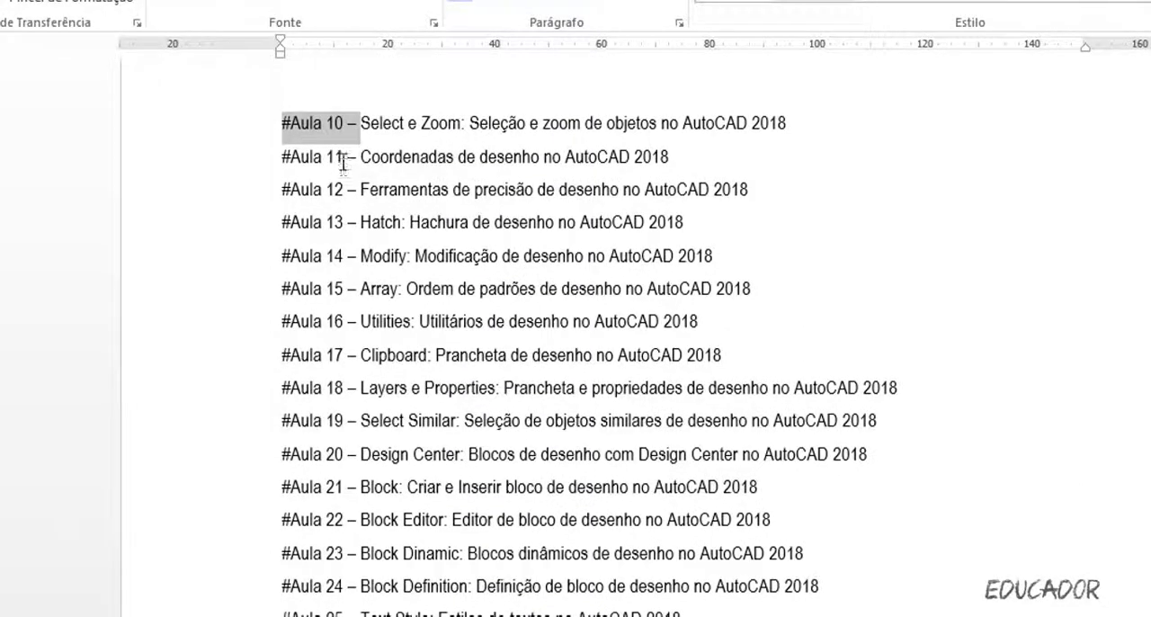
pyautogui.scroll(2, 346, 171)
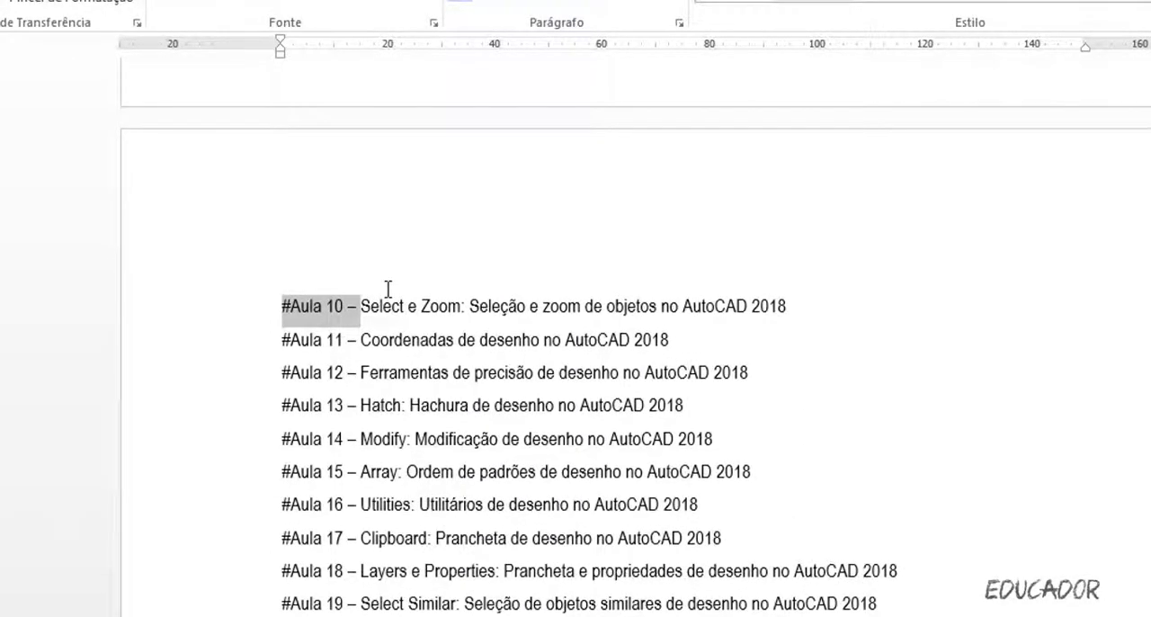
pyautogui.scroll(2, 388, 289)
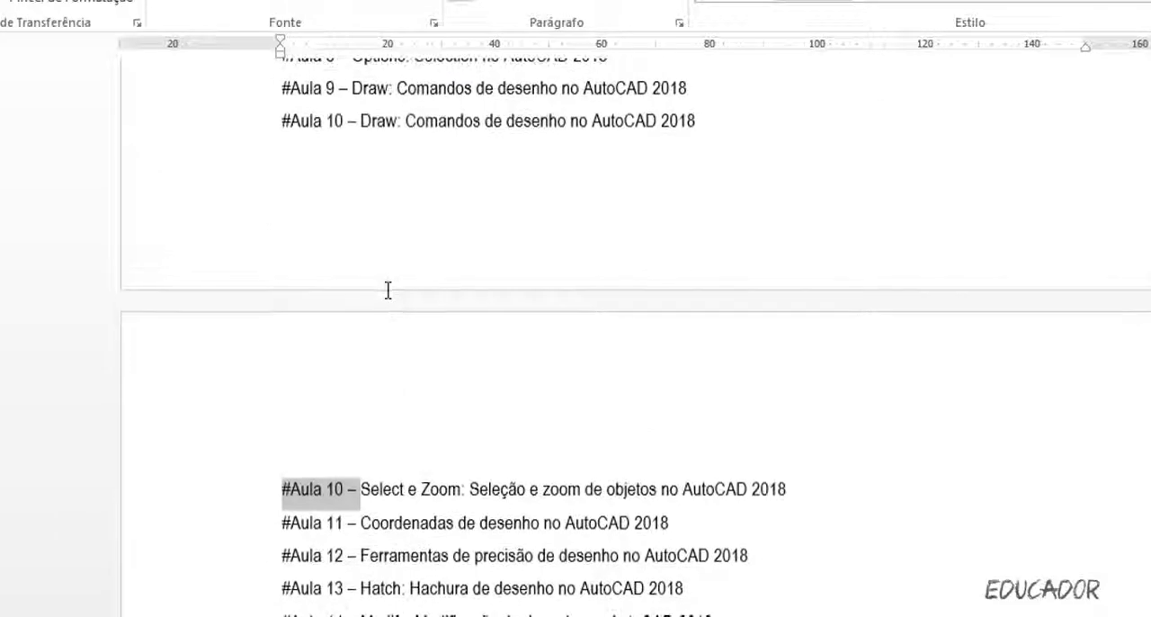
# Undo the renumbering and the insertion of the duplicated lesson line.
pyautogui.hotkey('ctrl', 'z')
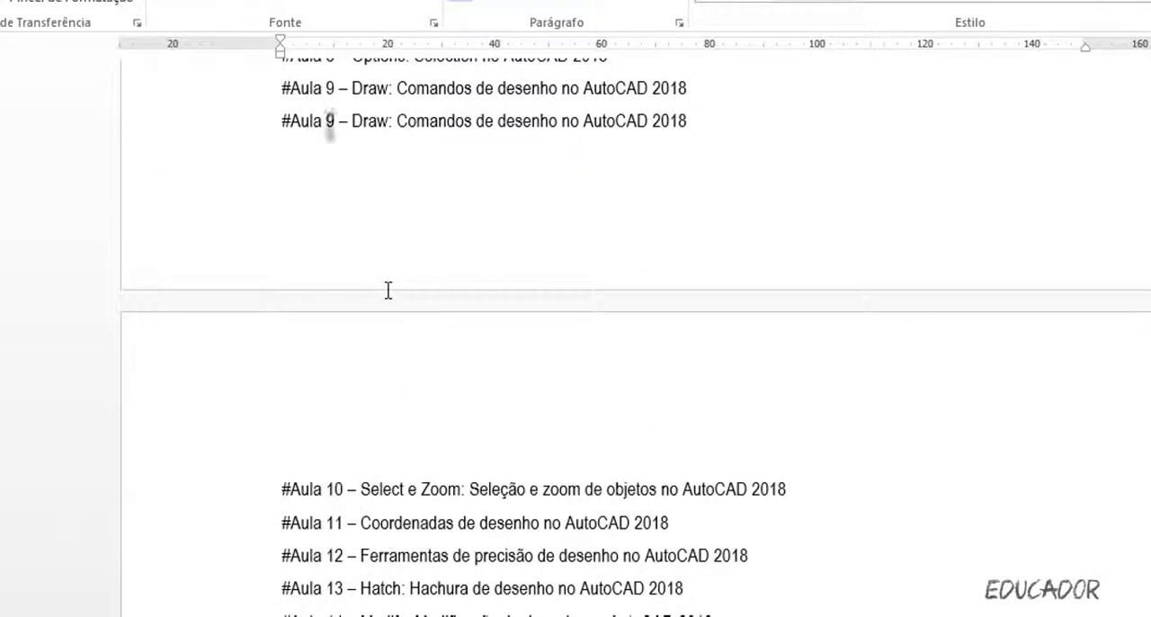
pyautogui.hotkey('ctrl', 'z')
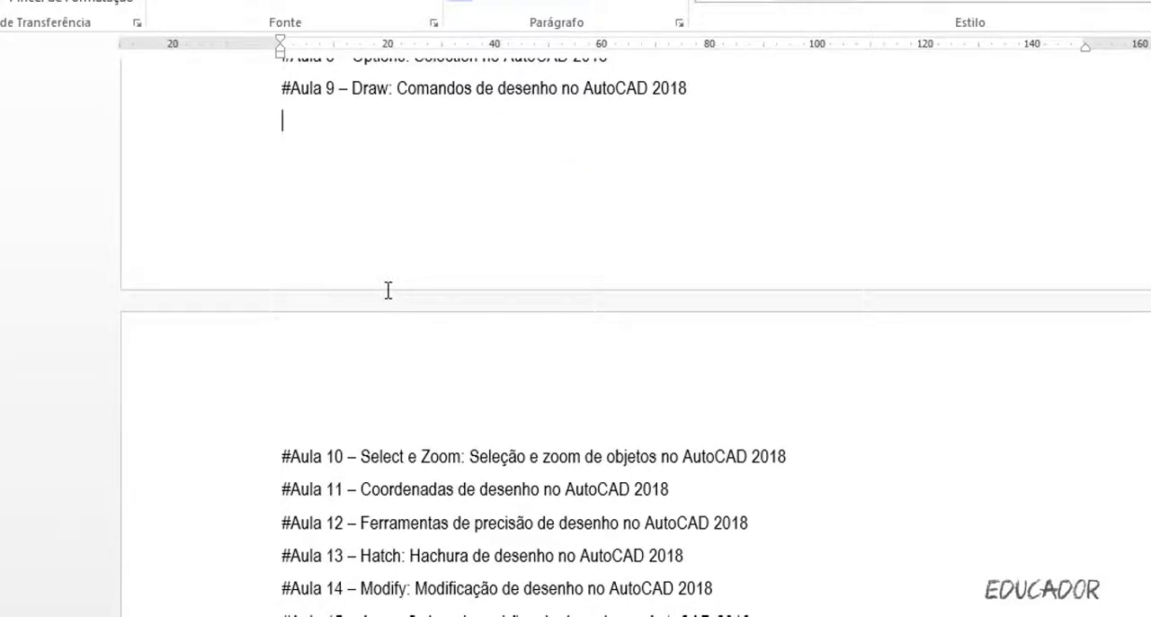
pyautogui.scroll(1, 387, 291)
pyautogui.hotkey('ctrl', 'z')
pyautogui.scroll(3, 387, 290)
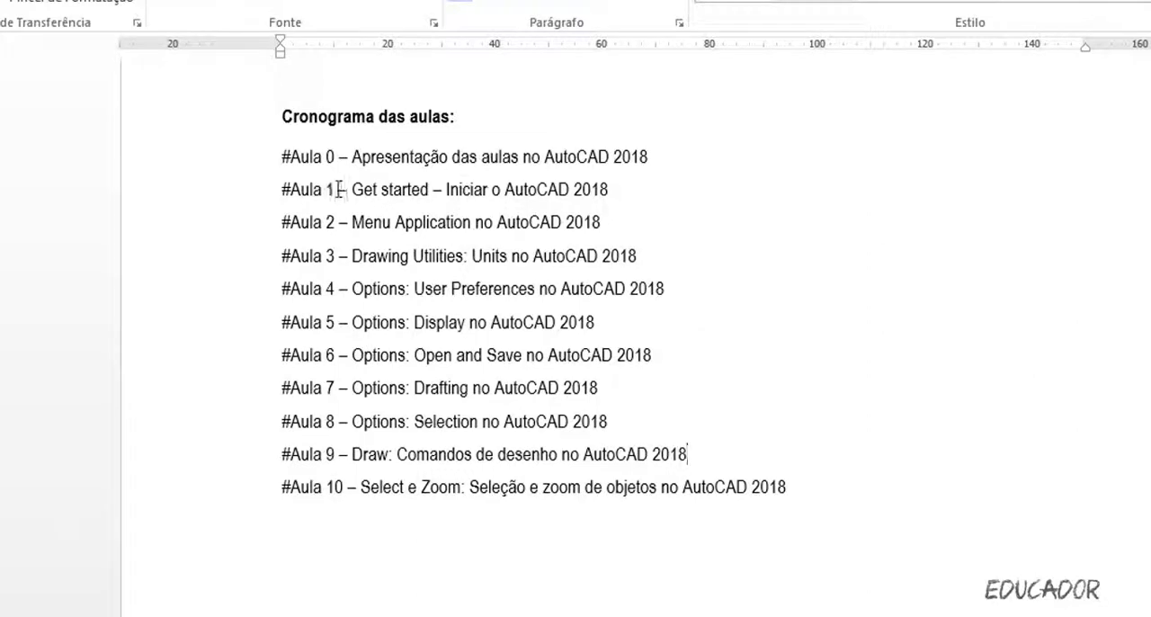
# Copy the whole schedule from "Cronograma das aulas:" through "#Aula 46" and paste it into cell A1 of a blank Excel workbook.
pyautogui.moveTo(283, 157); pyautogui.dragTo(353, 160)
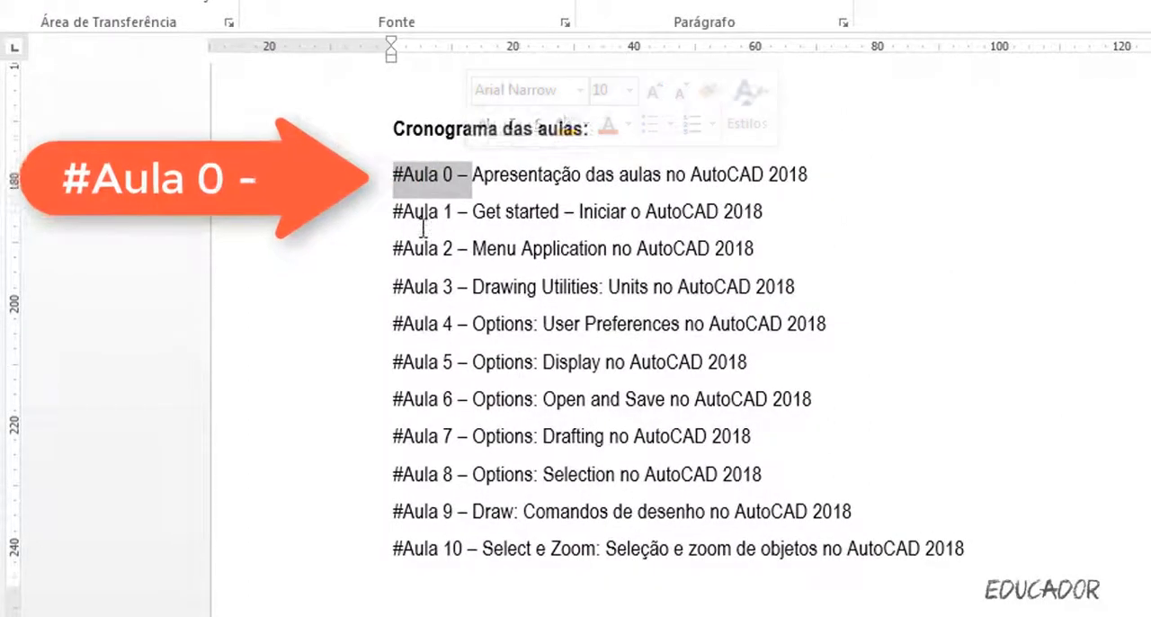
pyautogui.moveTo(474, 175); pyautogui.dragTo(809, 184)
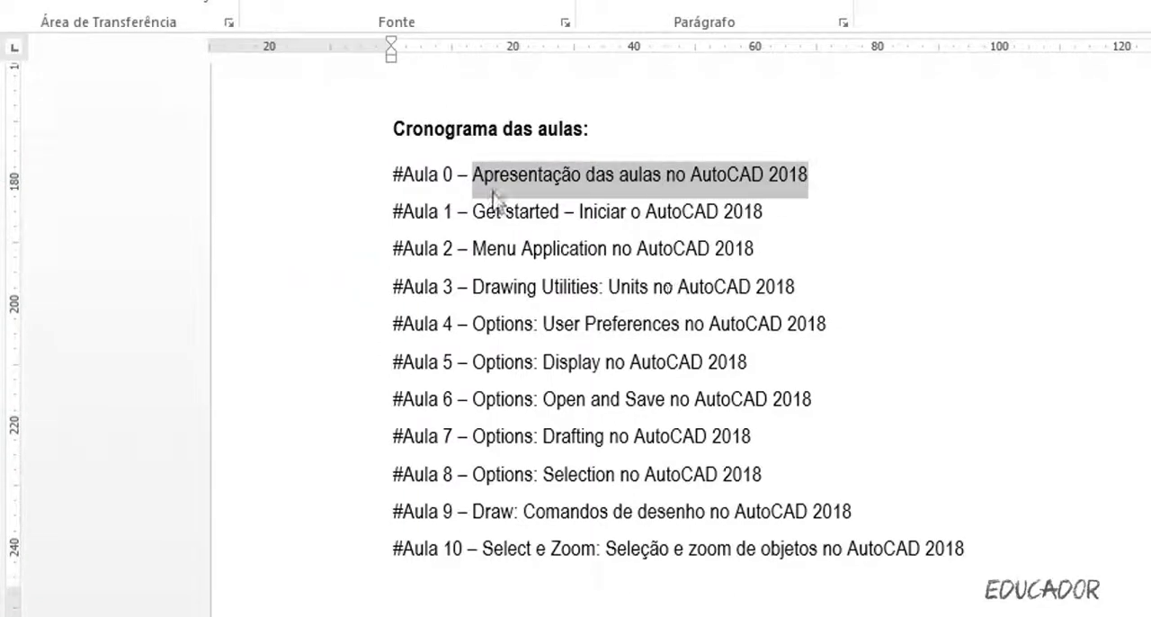
pyautogui.moveTo(390, 137); pyautogui.dragTo(1121, 421)
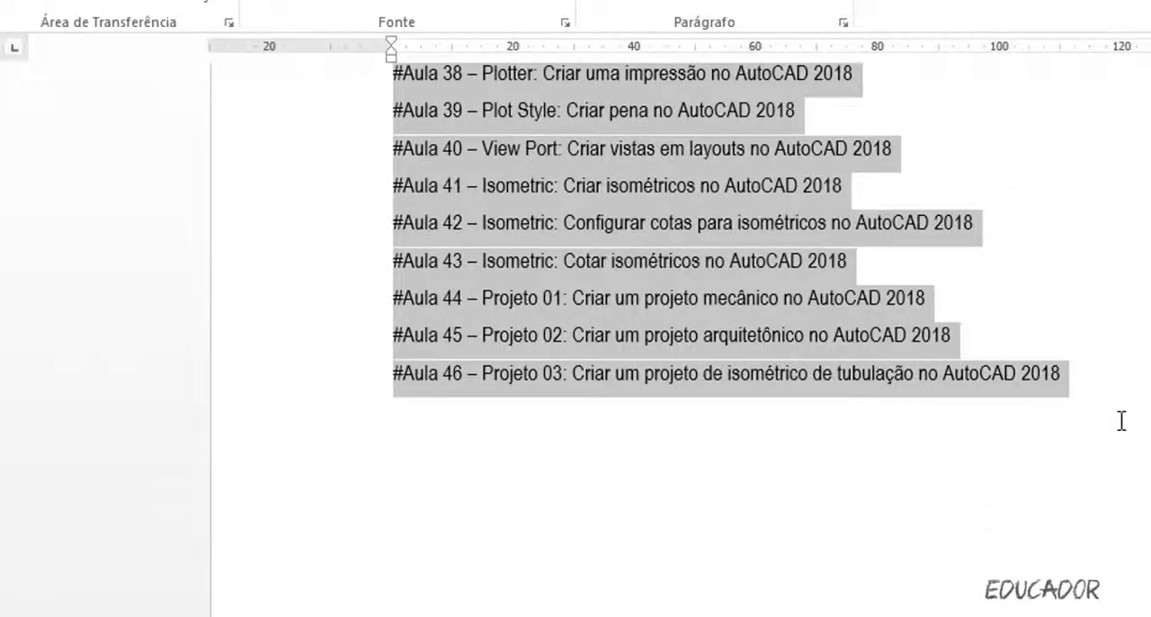
pyautogui.hotkey('ctrl', 'c')
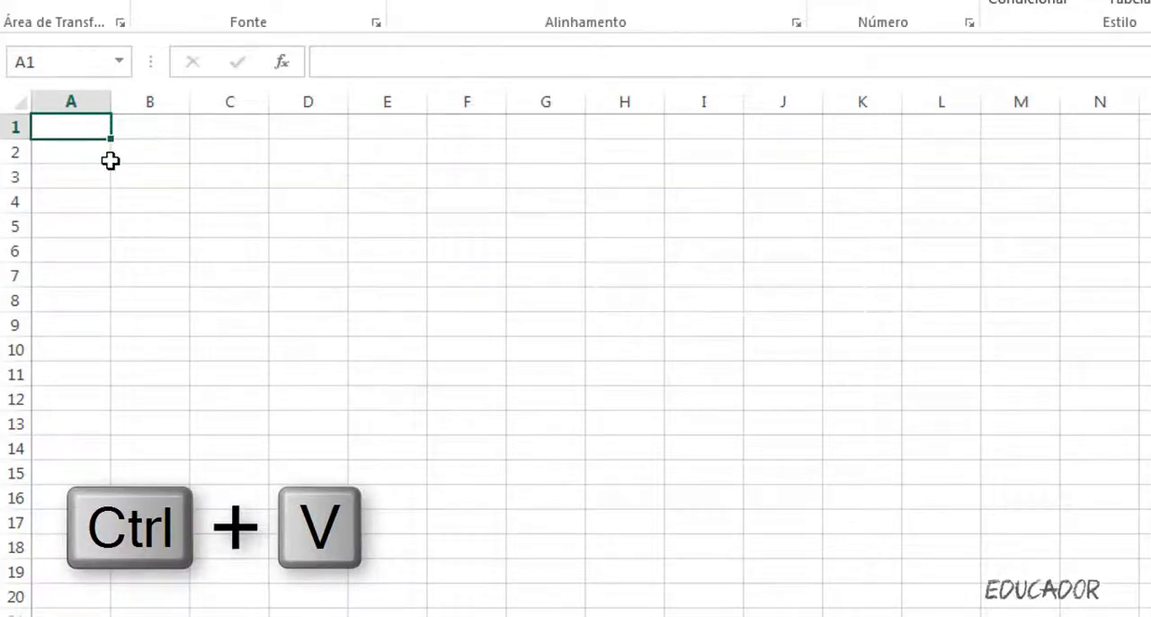
pyautogui.hotkey('ctrl', 'v')
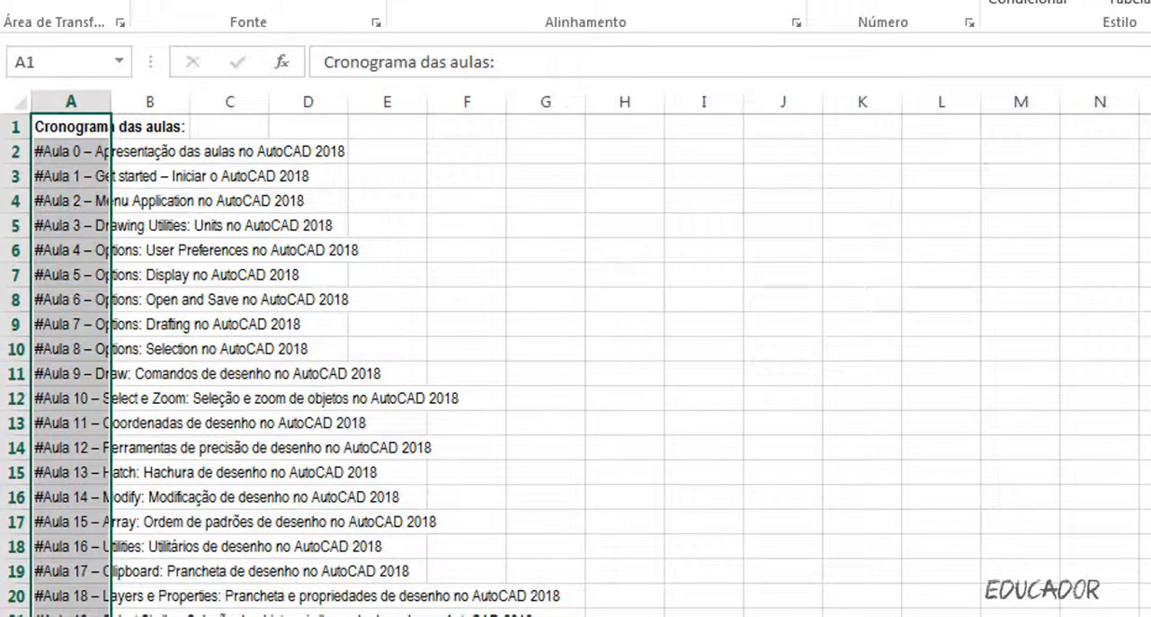
# Enlarge the pasted schedule text by two font size steps and fit column A's width to its contents.
pyautogui.hotkey('ctrl', 'shift', '.')
pyautogui.hotkey('ctrl', 'shift', '.')
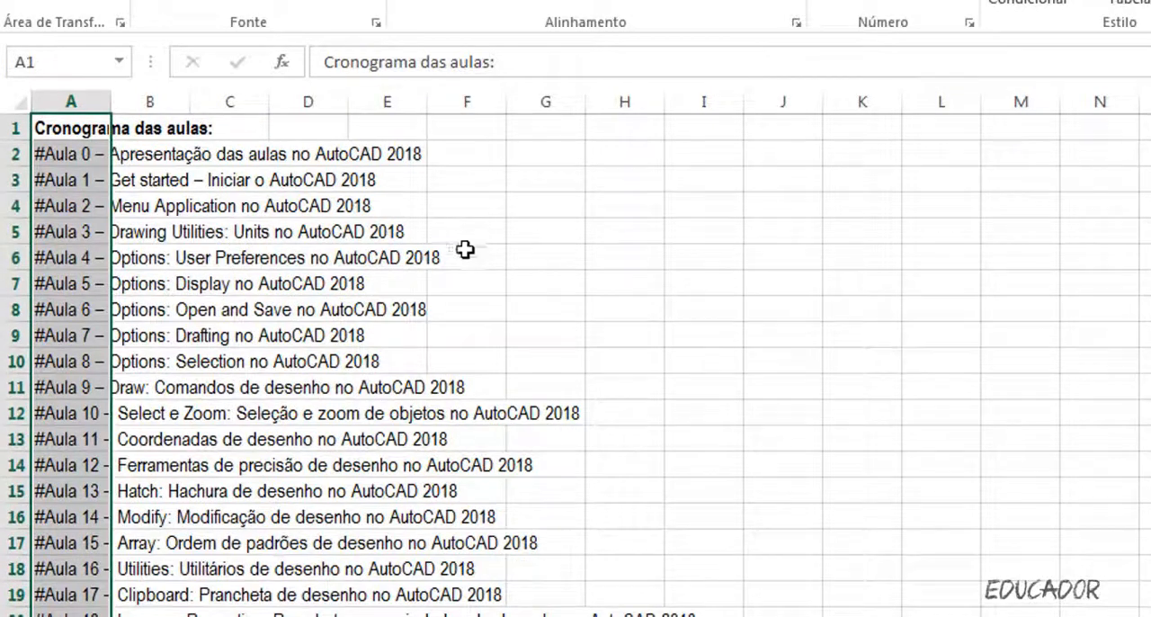
pyautogui.click(504, 159)
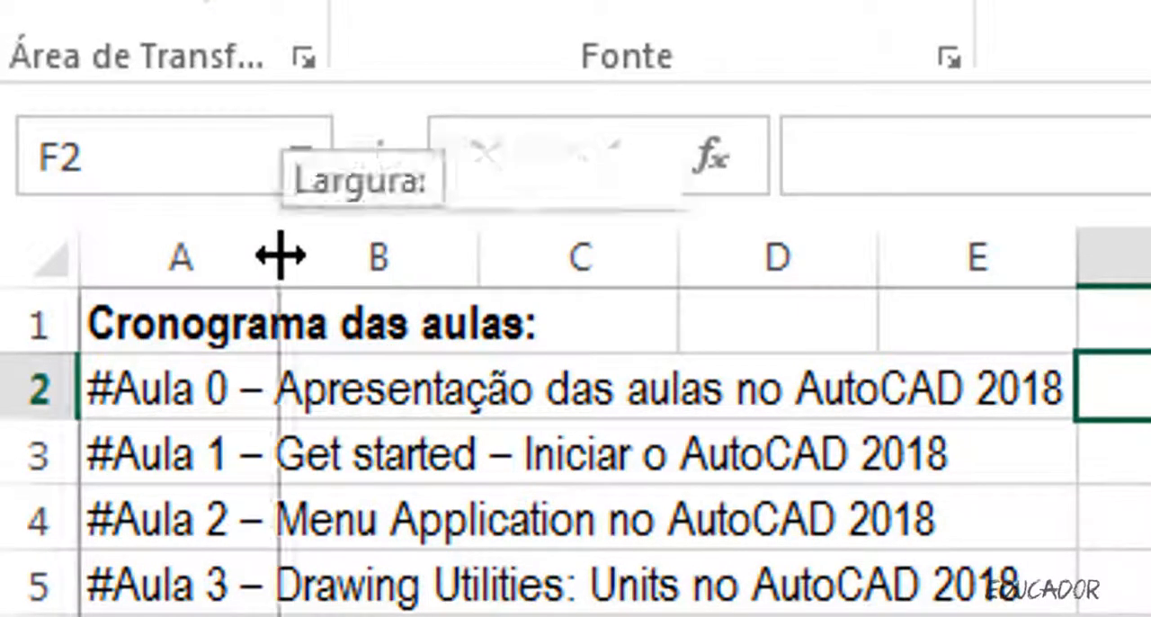
pyautogui.doubleClick(281, 257)
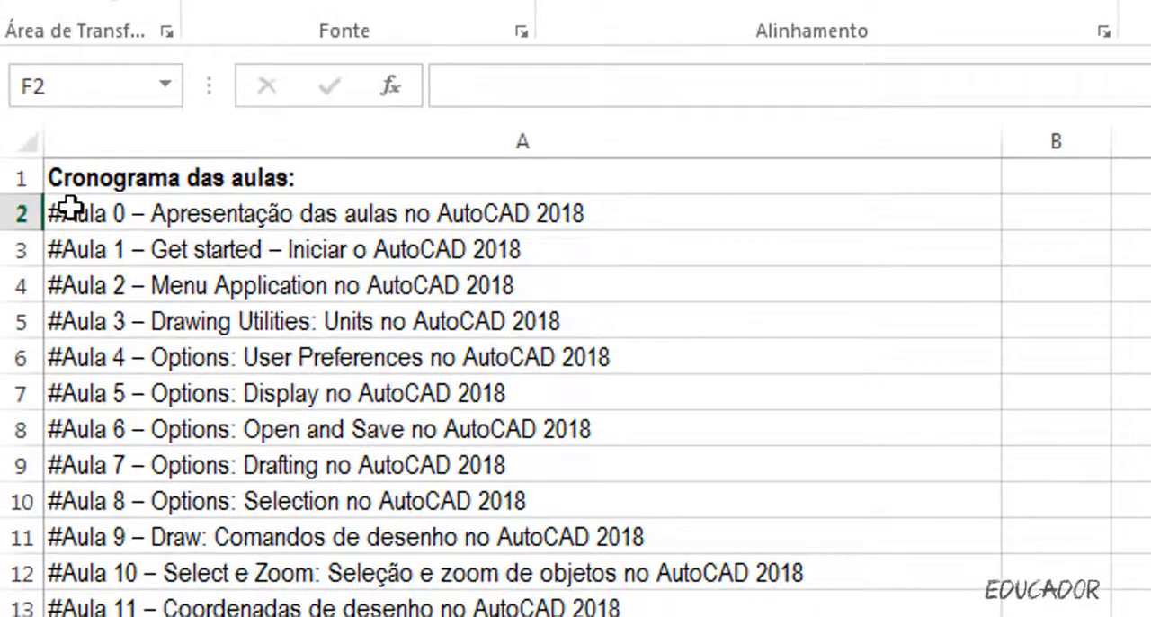
# Insert the EXT.TEXTO text function in cell B2, beside the first lesson title.
pyautogui.click(119, 342)
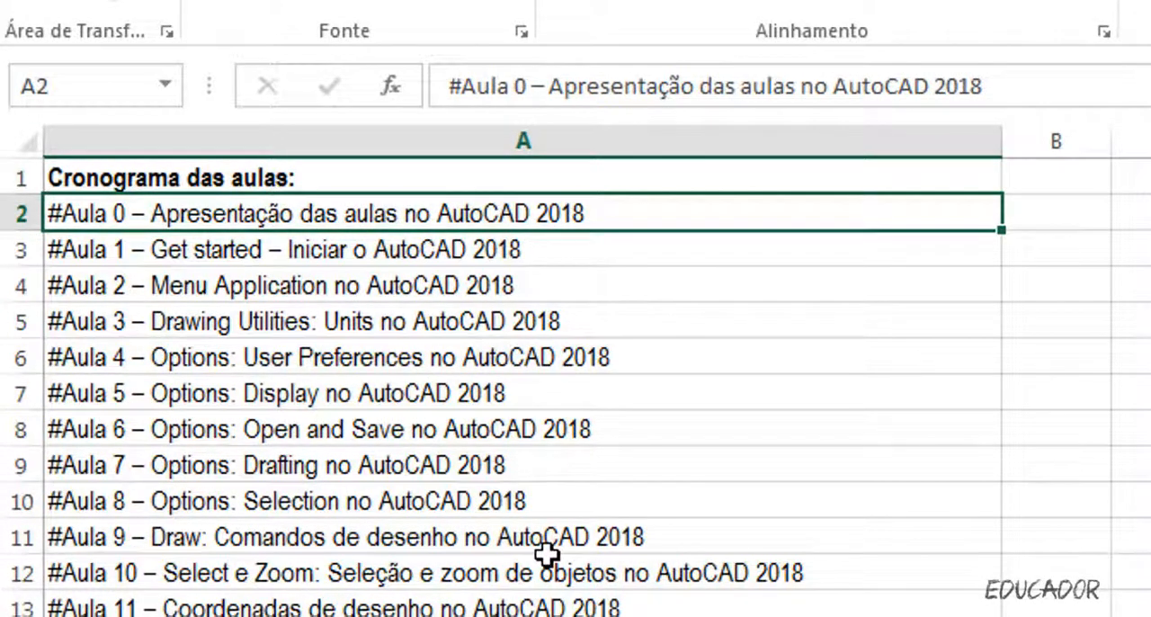
pyautogui.click(1070, 211)
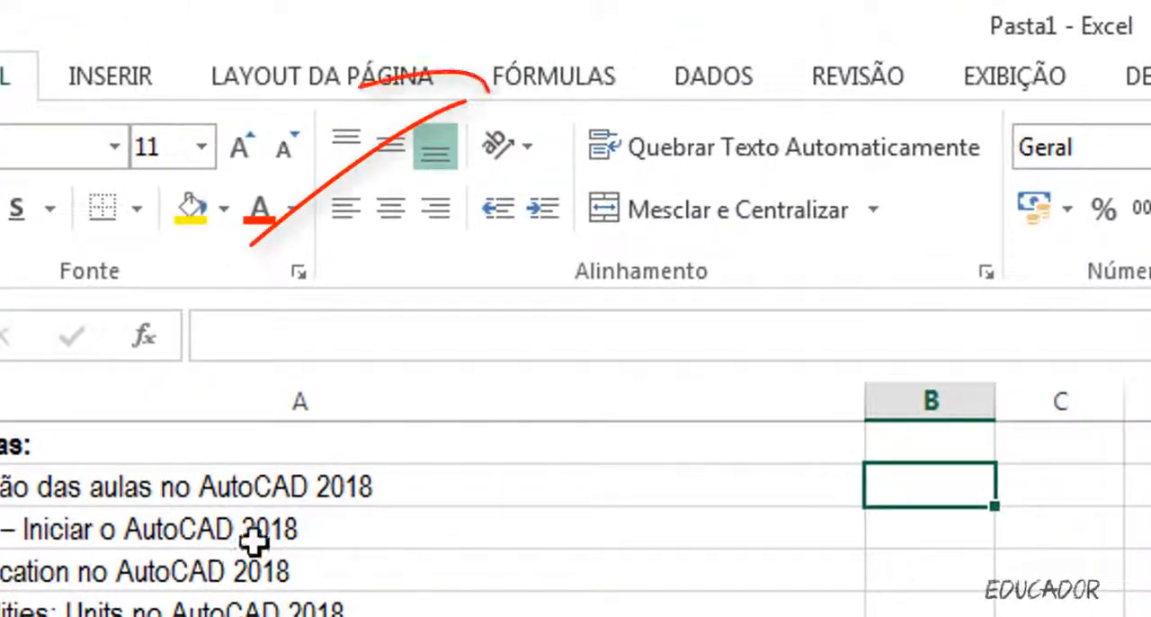
pyautogui.click(553, 81)
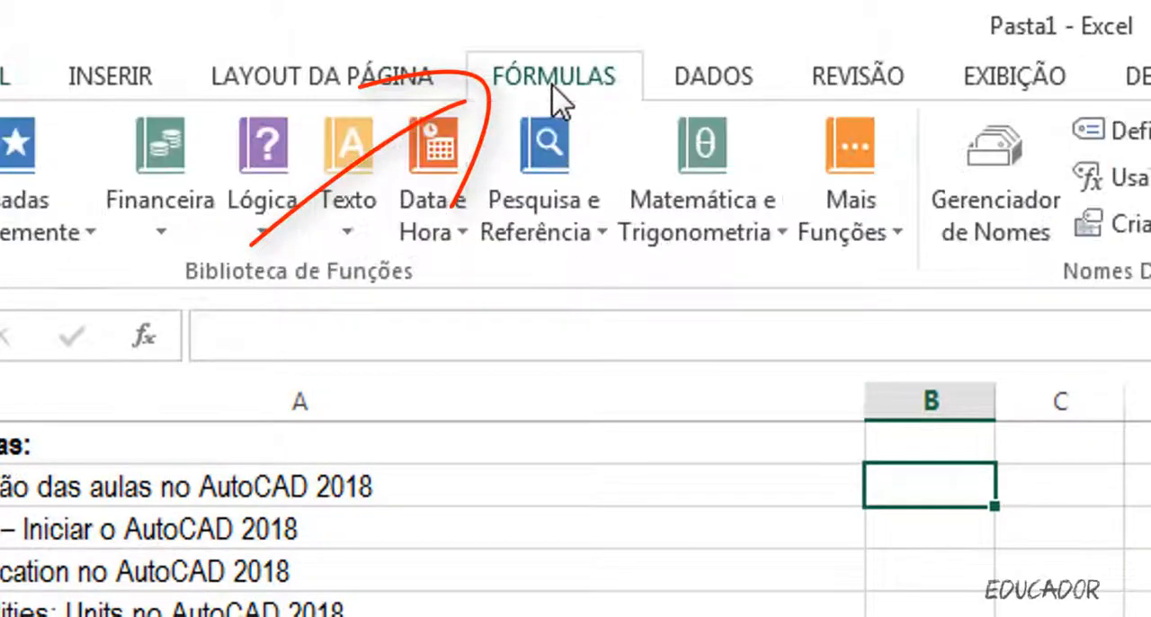
pyautogui.click(348, 231)
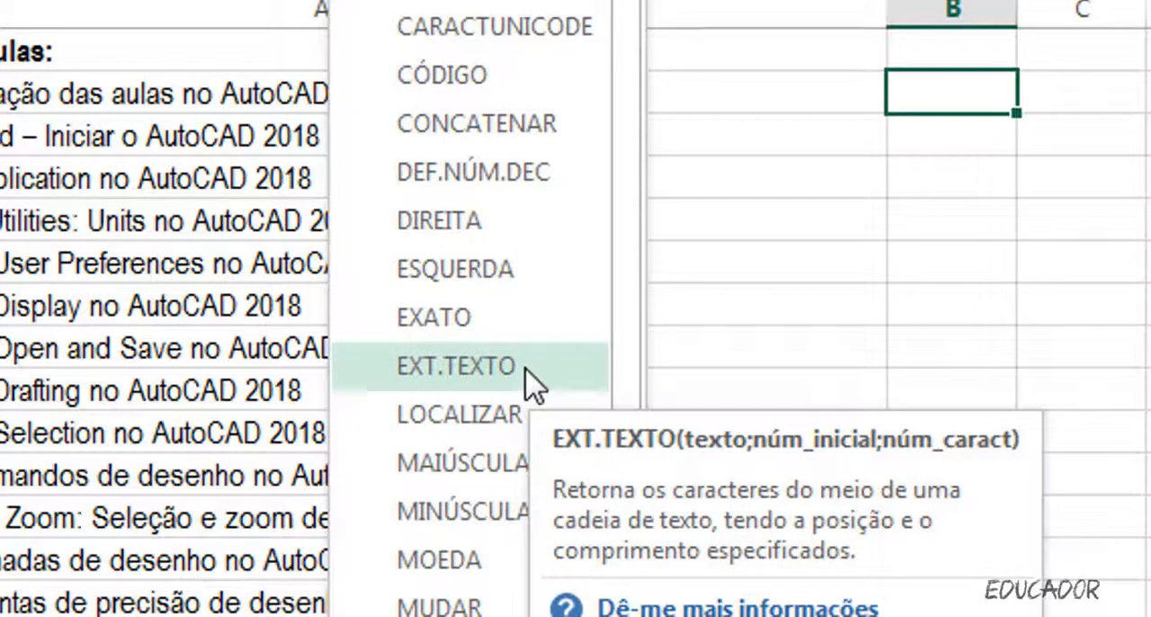
pyautogui.click(531, 382)
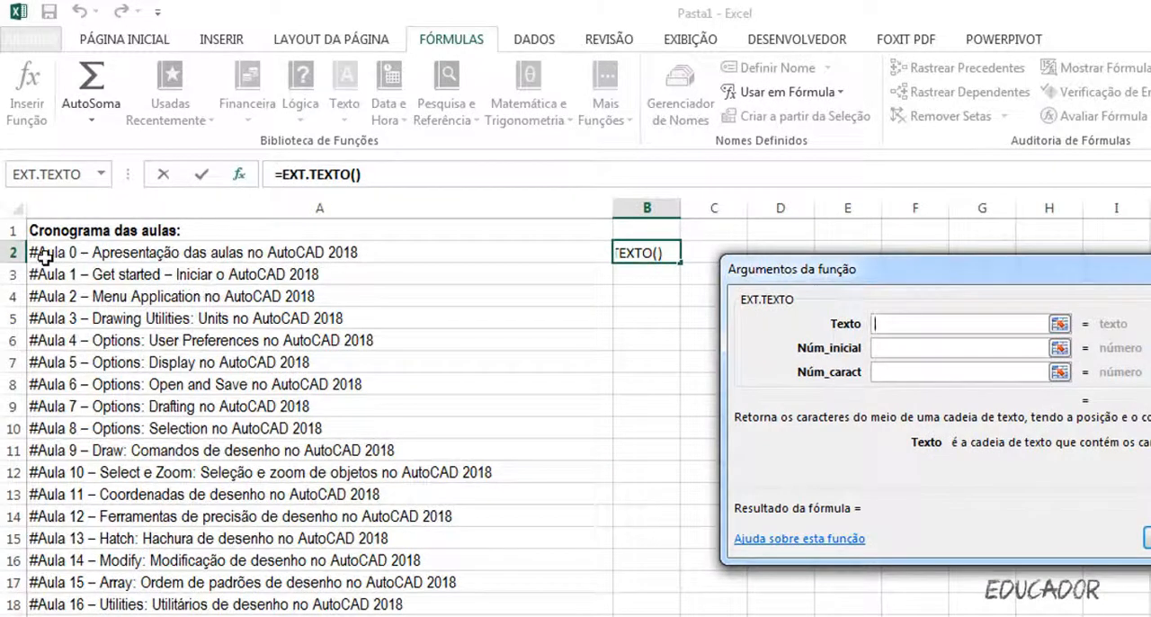
# Complete B2's EXT.TEXTO function with A2 as the text, starting at character 1 and returning 10 characters.
pyautogui.click(45, 256)
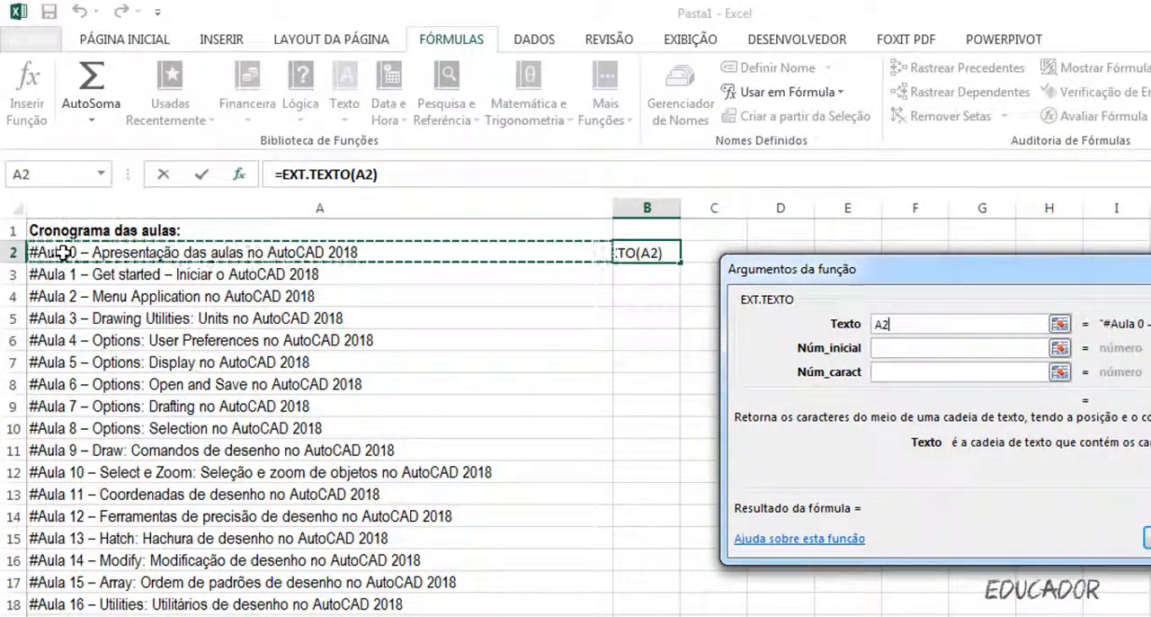
pyautogui.click(903, 351)
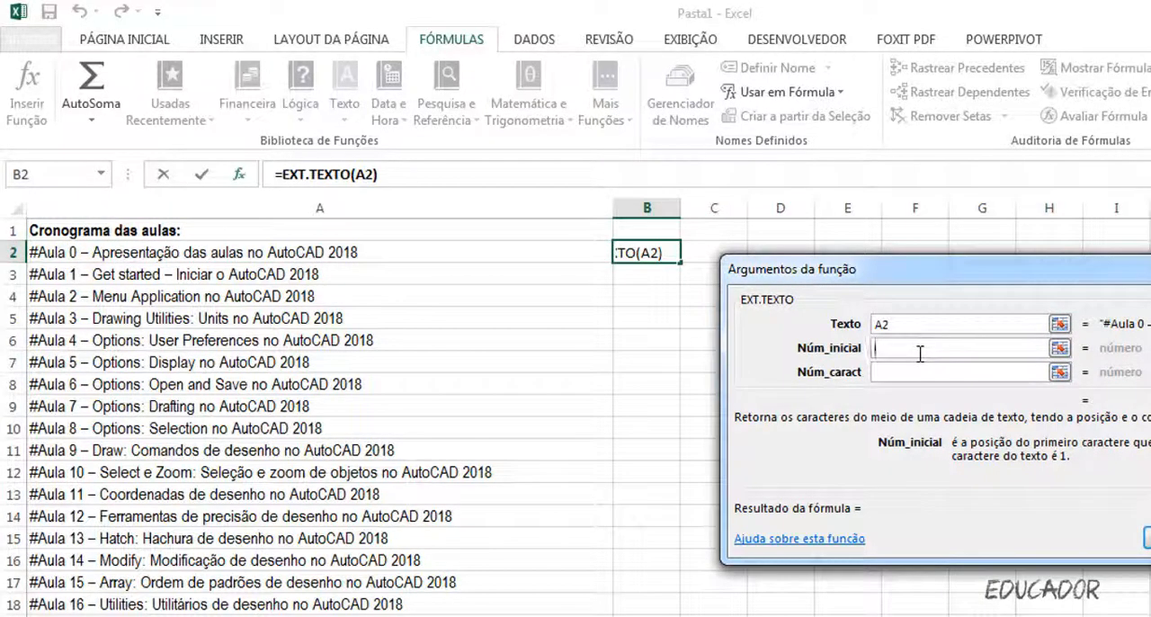
pyautogui.write('1')
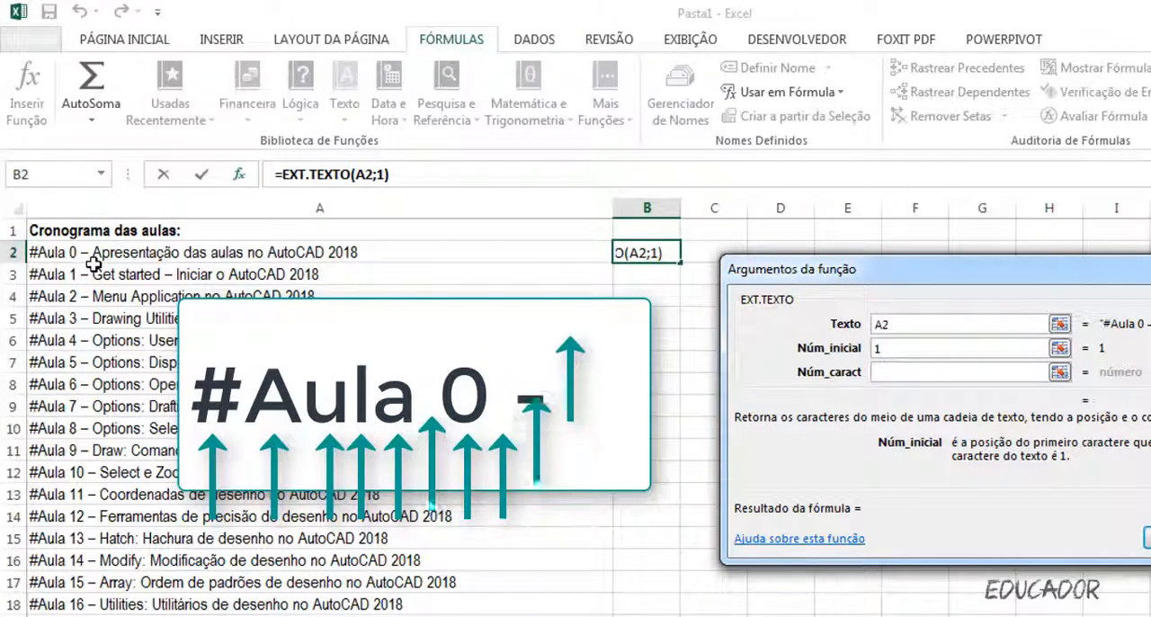
pyautogui.click(899, 371)
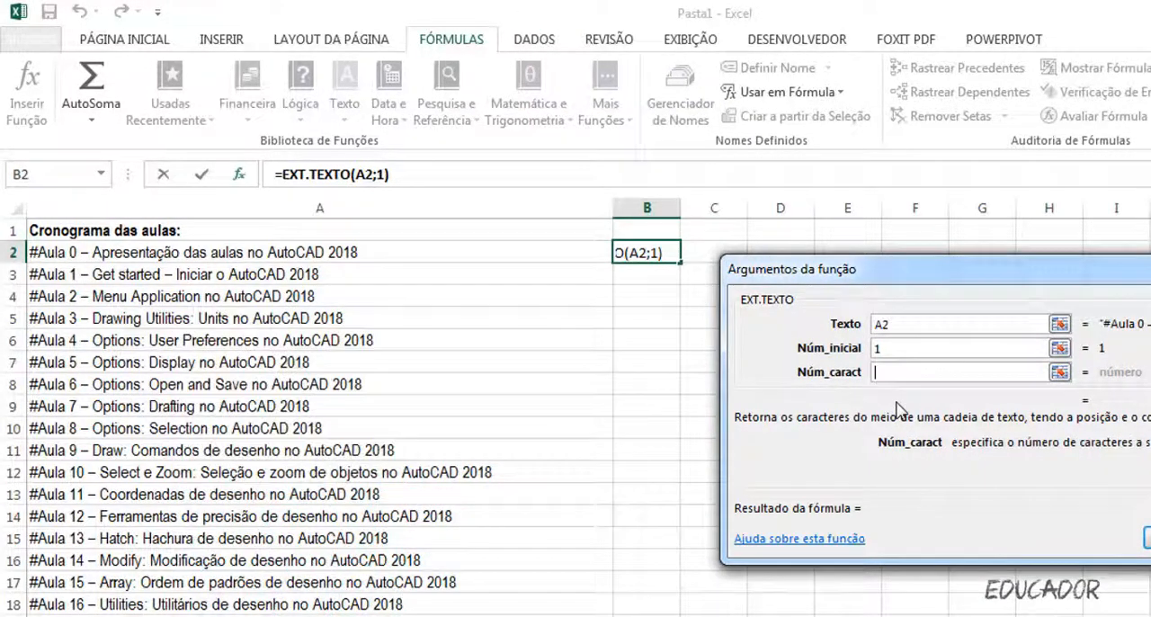
pyautogui.write('10')
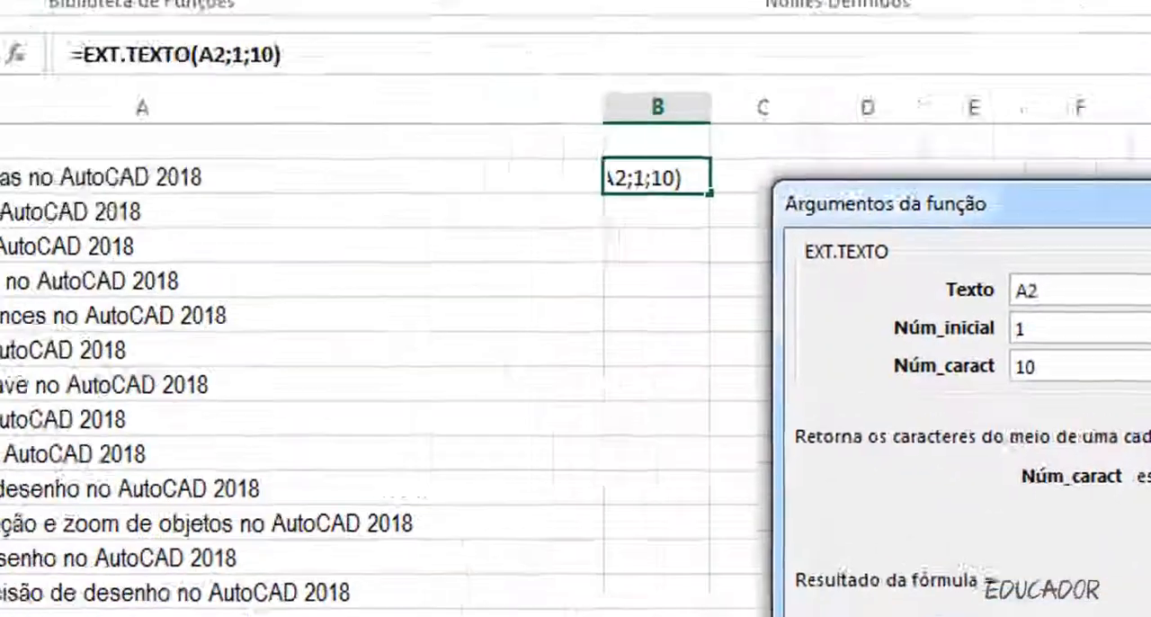
pyautogui.click(902, 505)
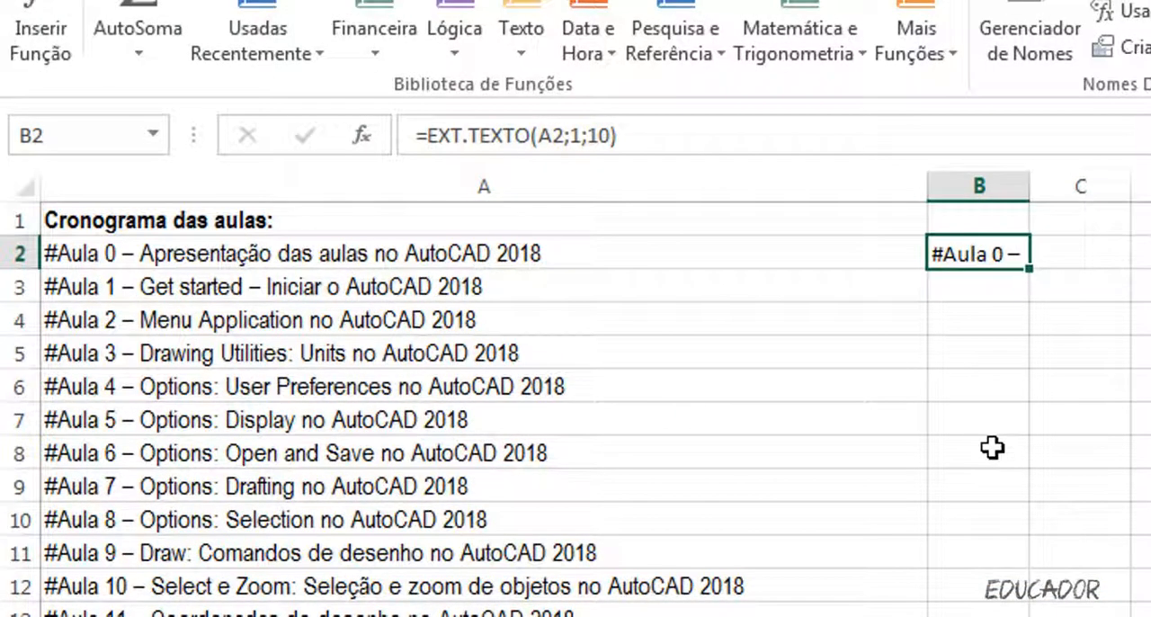
# Extract A2's lesson title into C2 with EXT.TEXTO, starting at character 11 for 250 characters, and fit column C's width to it.
pyautogui.click(1099, 258)
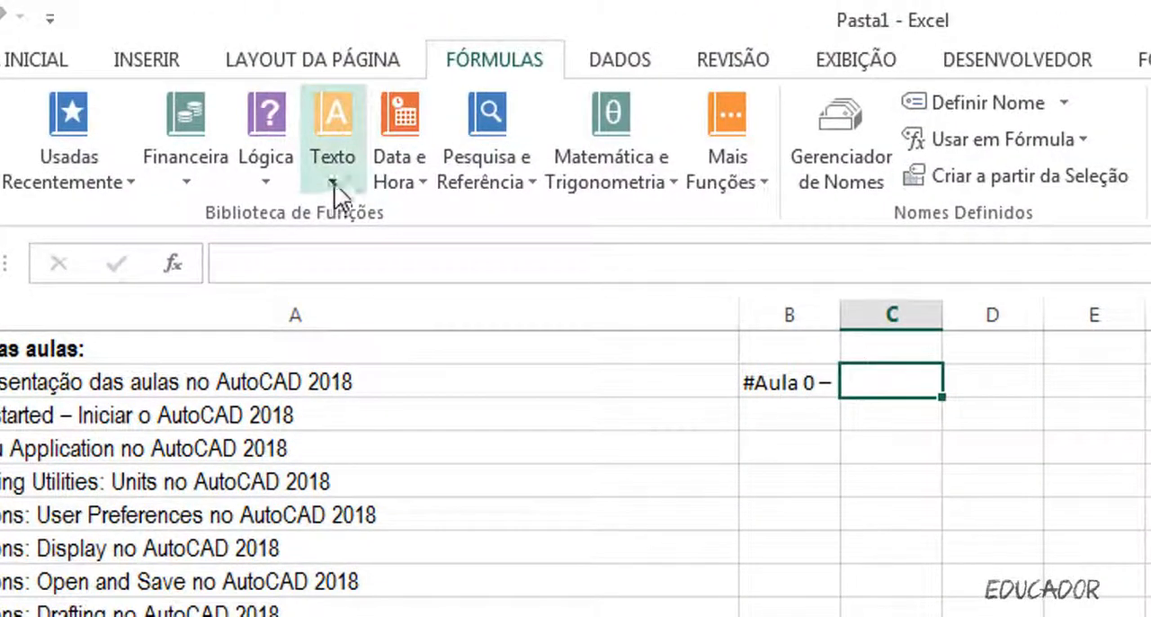
pyautogui.click(334, 182)
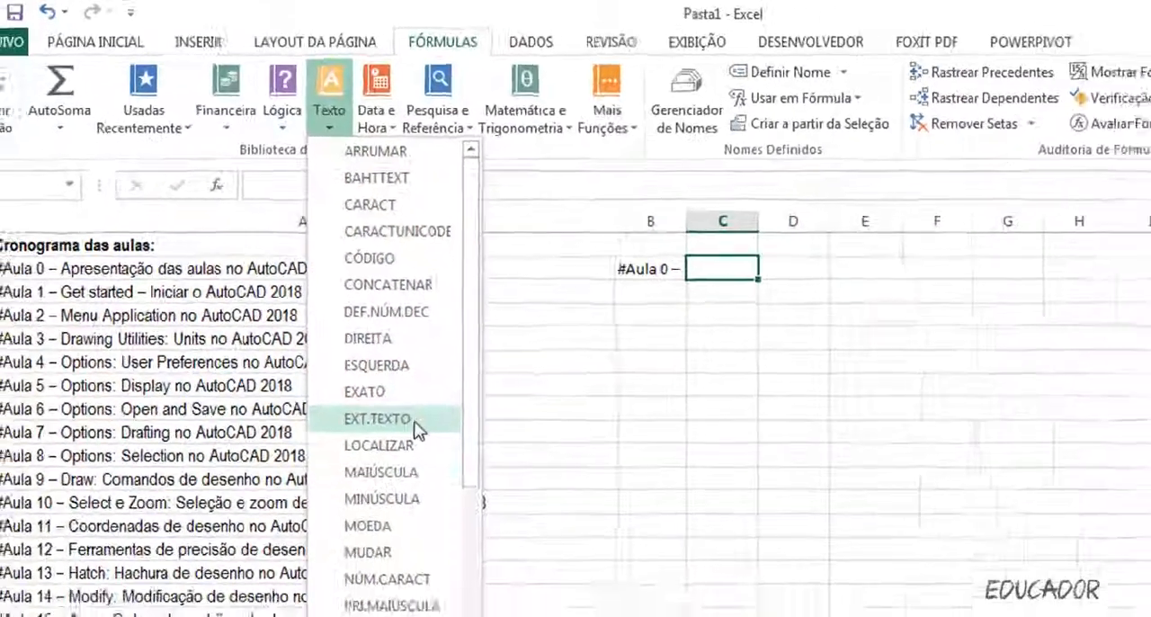
pyautogui.click(461, 558)
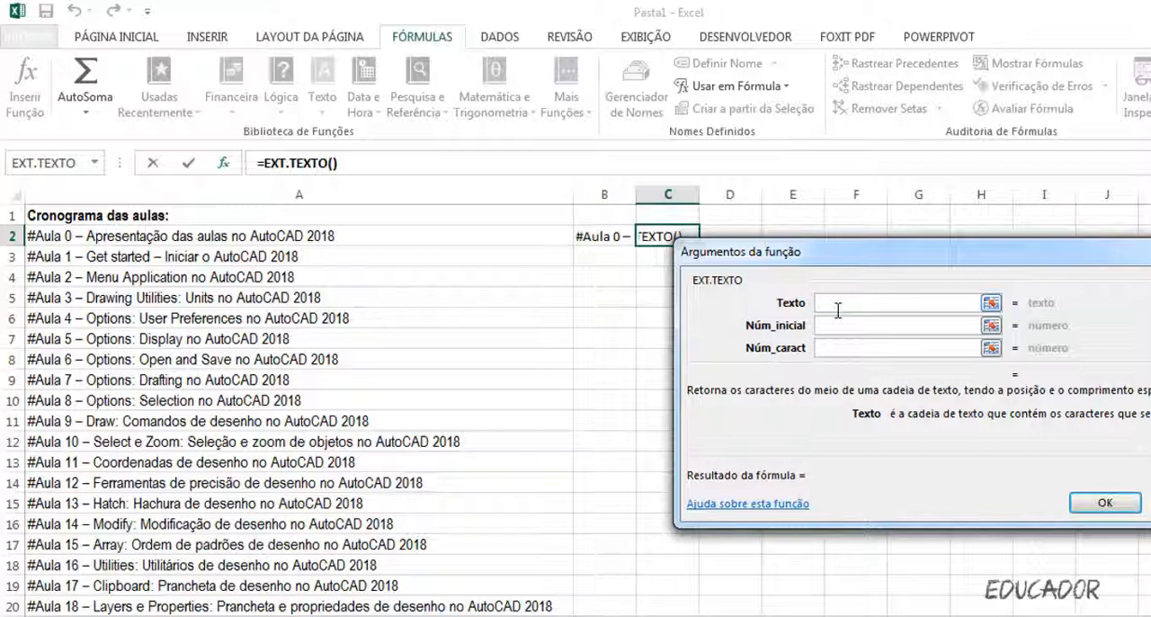
pyautogui.click(96, 238)
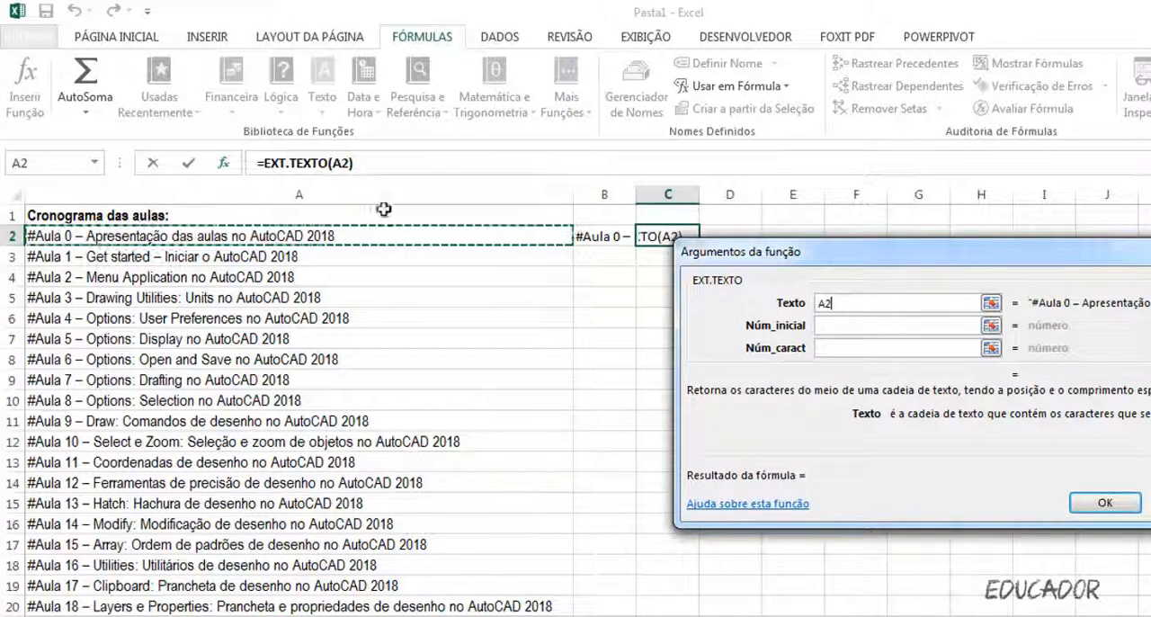
pyautogui.click(854, 328)
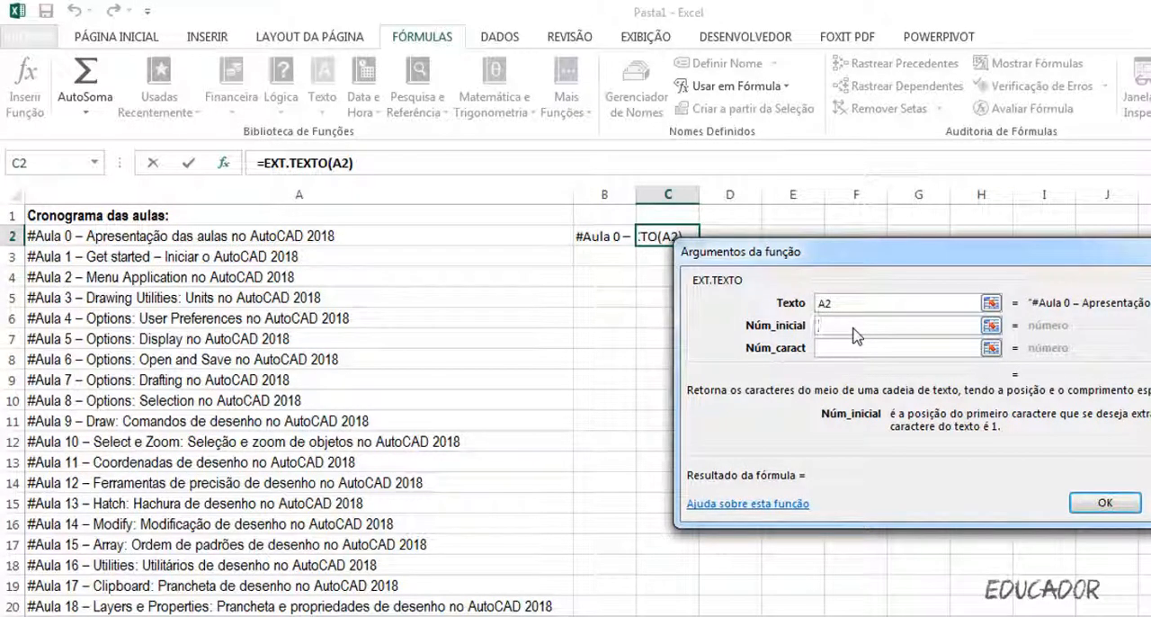
pyautogui.write('11')
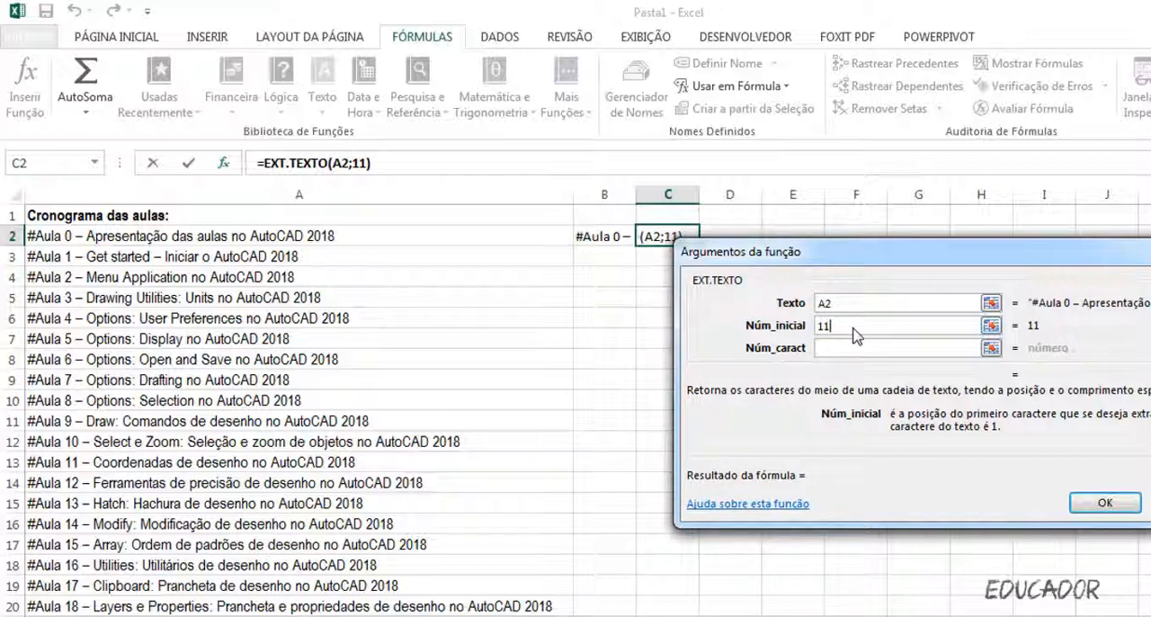
pyautogui.click(849, 353)
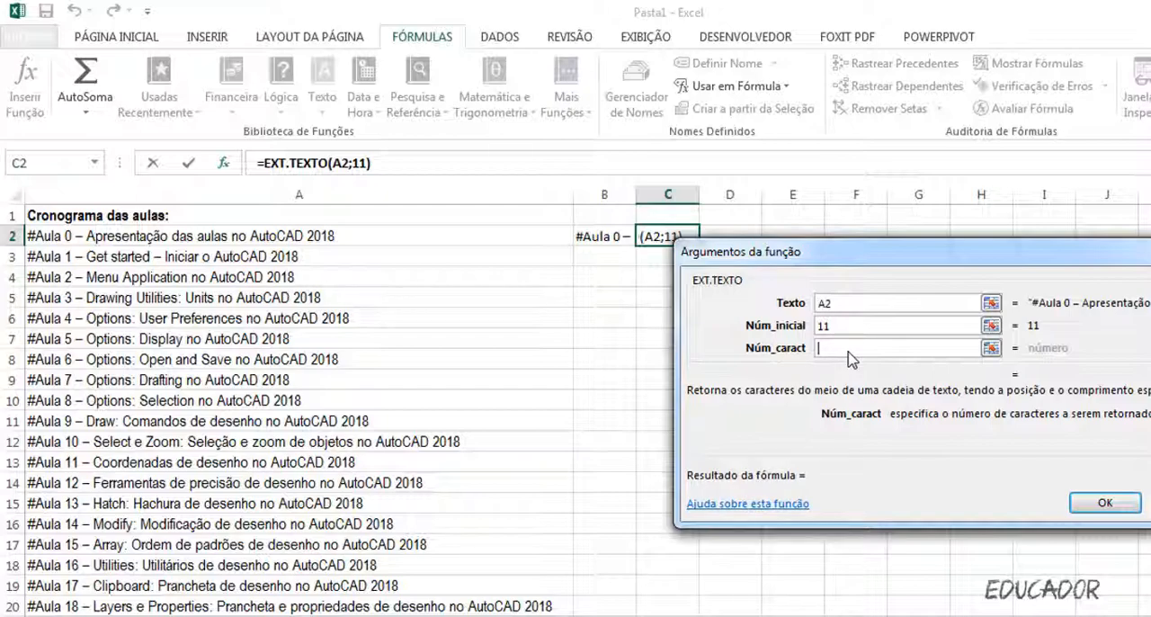
pyautogui.write('250')
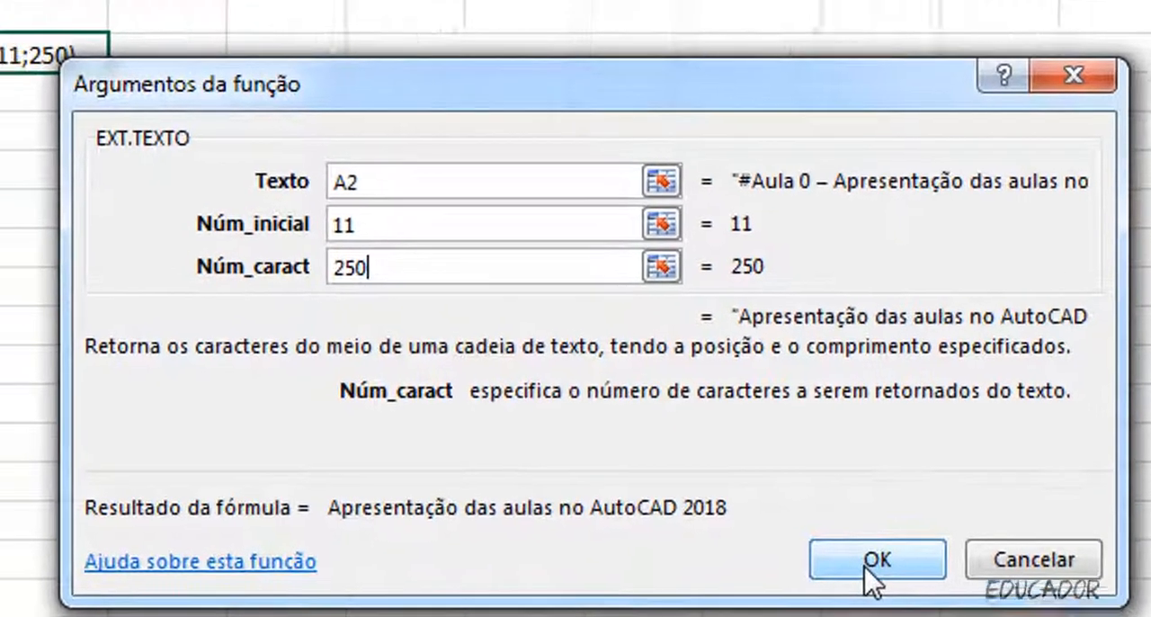
pyautogui.click(868, 559)
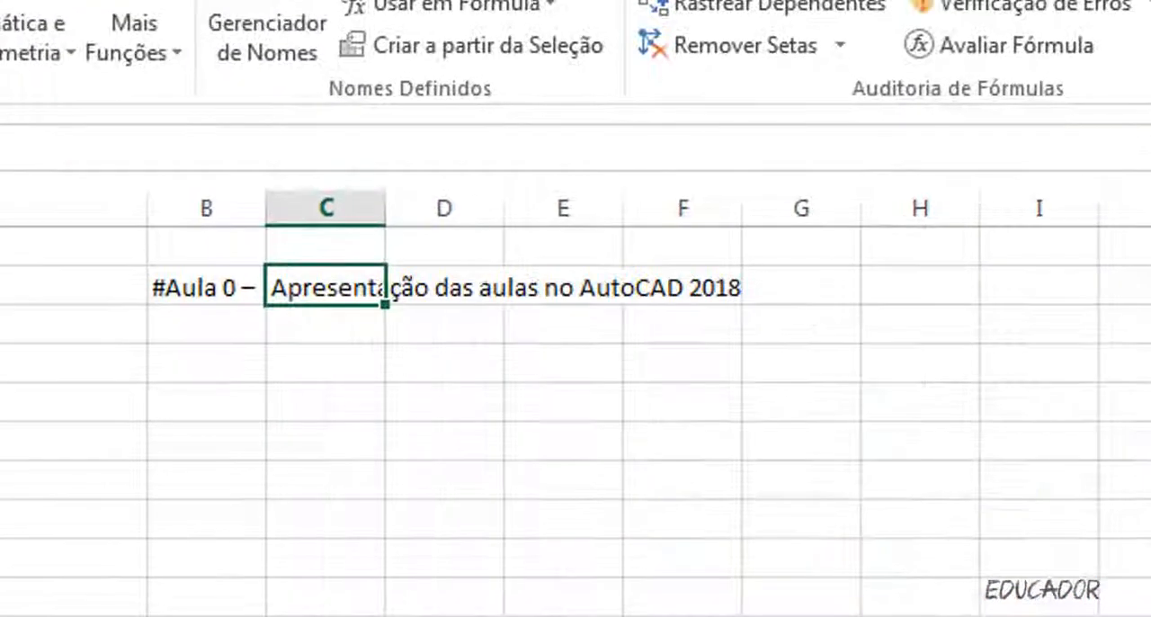
pyautogui.doubleClick(387, 206)
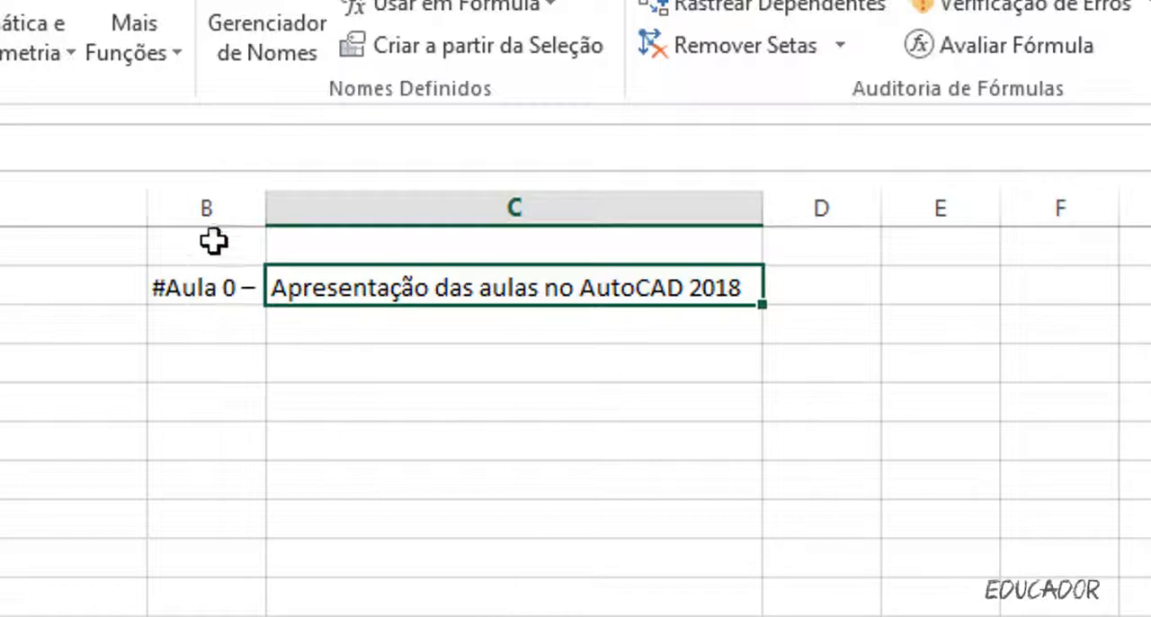
# Fill the formulas in B2:C2 down to row 48 and fit column C's width to the longest title.
pyautogui.click(225, 287)
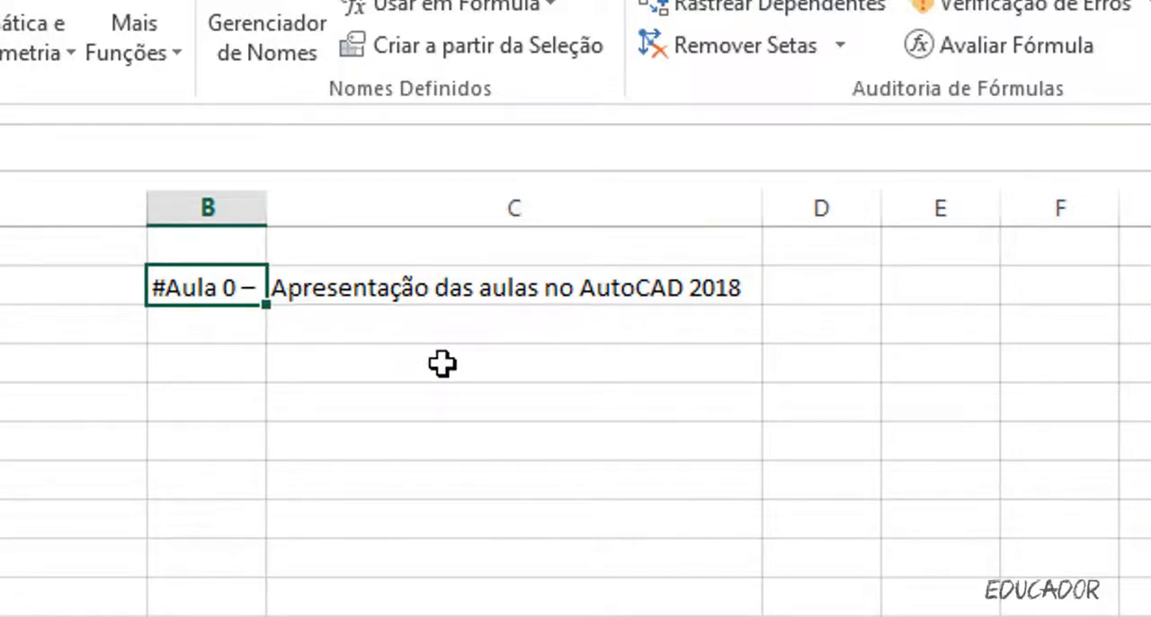
pyautogui.moveTo(223, 288); pyautogui.dragTo(373, 288)
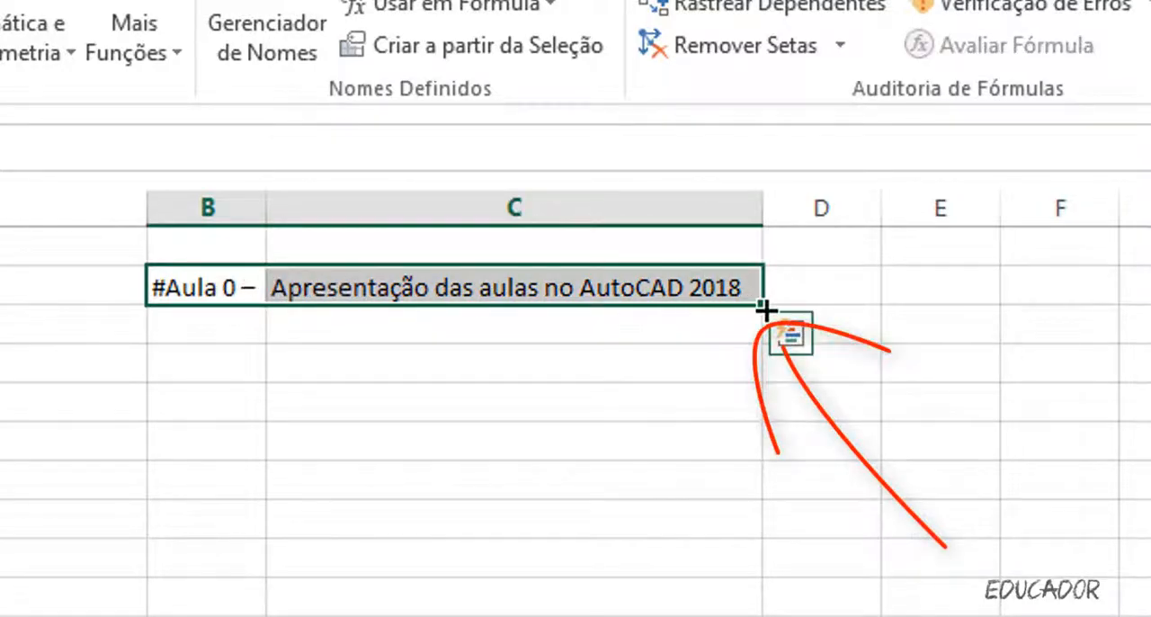
pyautogui.moveTo(763, 307); pyautogui.dragTo(746, 616)
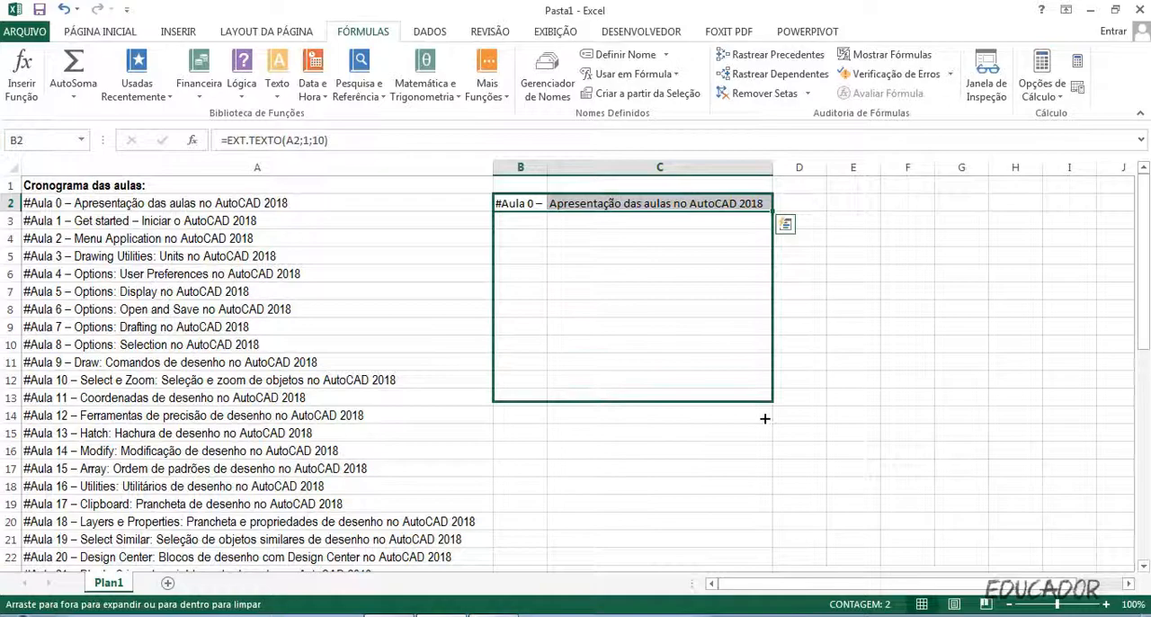
pyautogui.moveTo(764, 418); pyautogui.dragTo(782, 546)
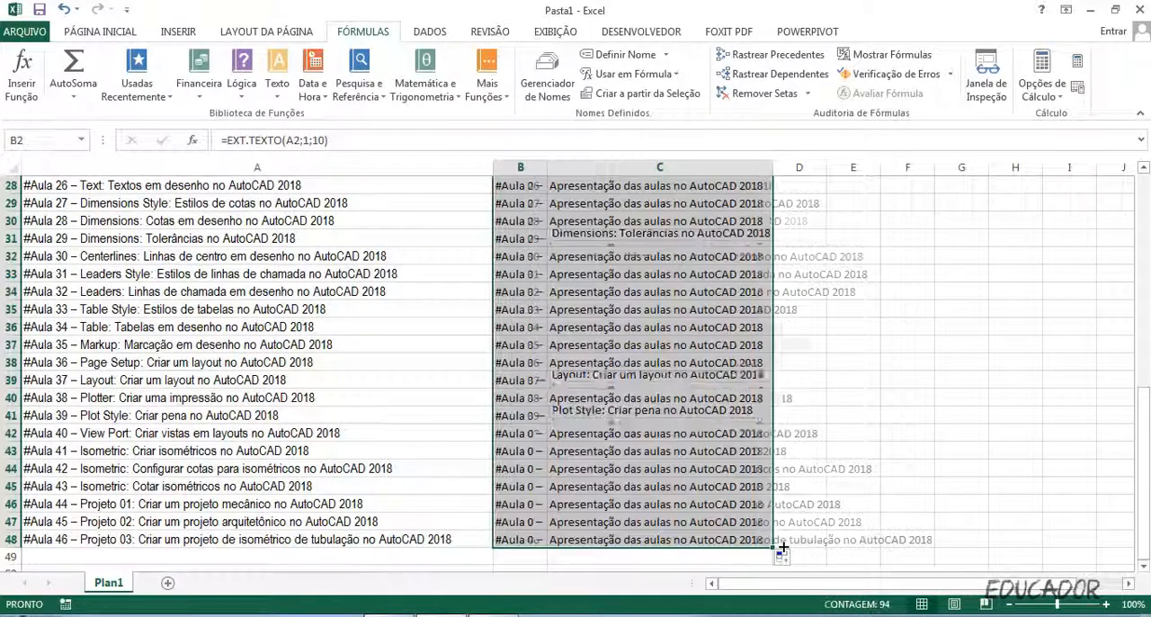
pyautogui.click(853, 339)
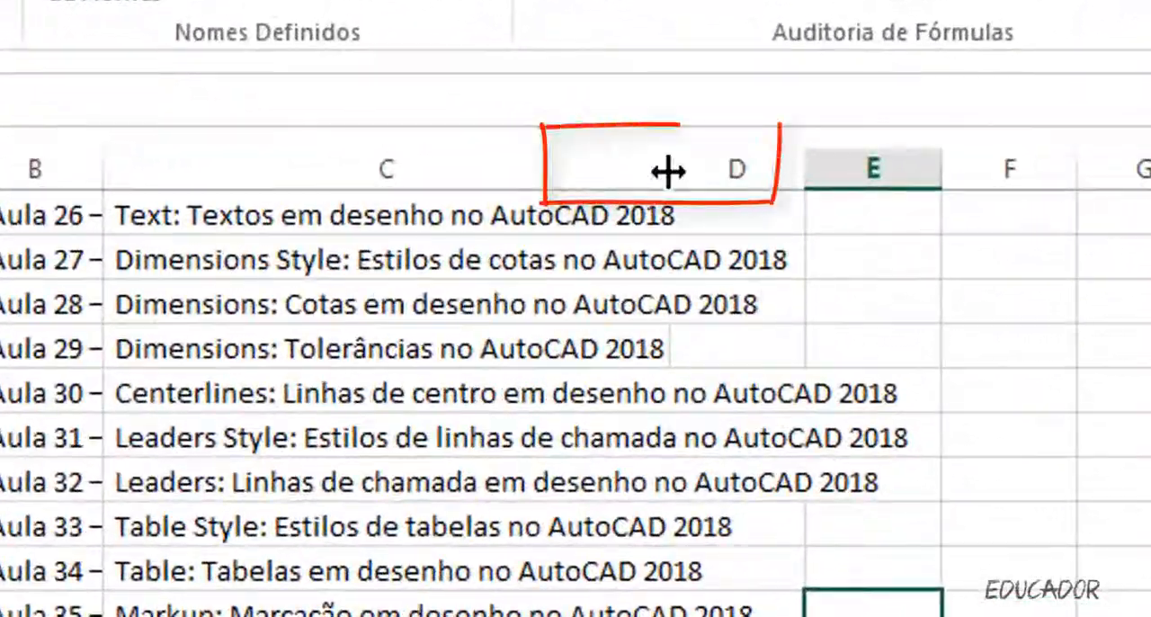
pyautogui.doubleClick(667, 168)
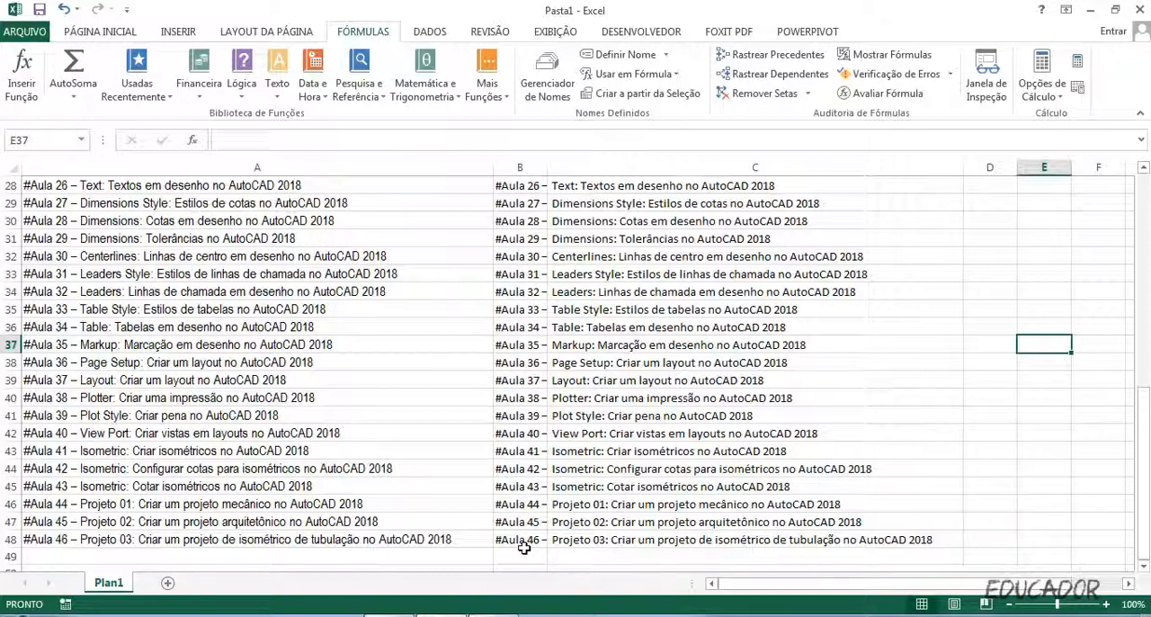
# Extend column B's prefixes two rows below #Aula 46 and number the new ones #Aula 47 and #Aula 48.
pyautogui.scroll(-1, 524, 558)
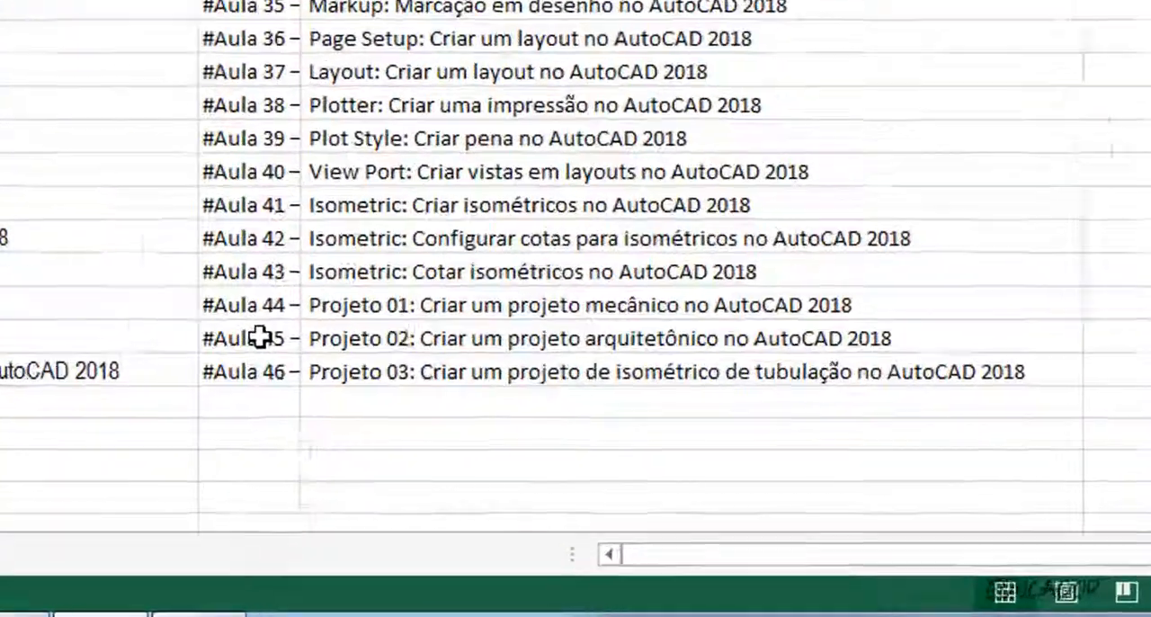
pyautogui.scroll(-1, 530, 418)
pyautogui.click(531, 416)
pyautogui.moveTo(225, 208); pyautogui.dragTo(227, 255)
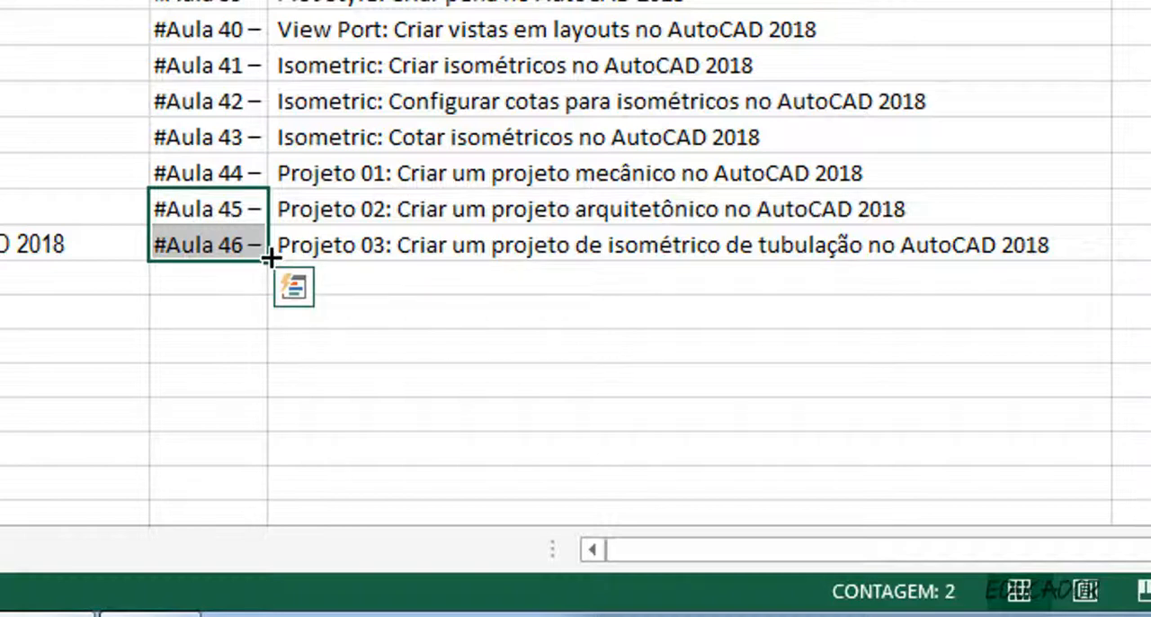
pyautogui.moveTo(270, 277); pyautogui.dragTo(270, 329)
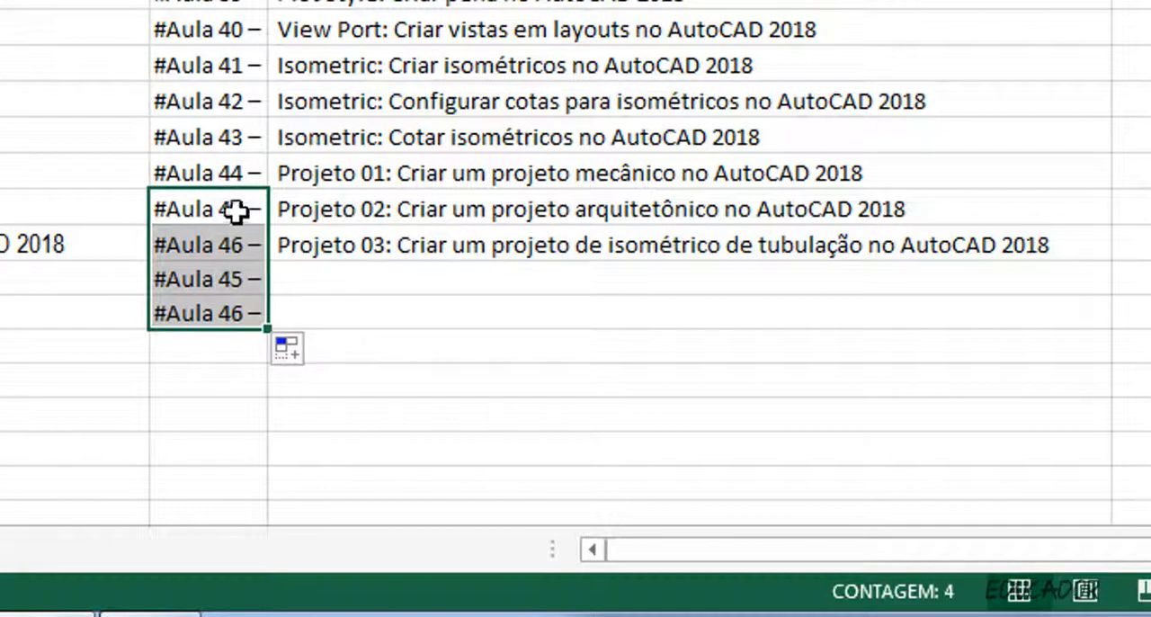
pyautogui.doubleClick(239, 279)
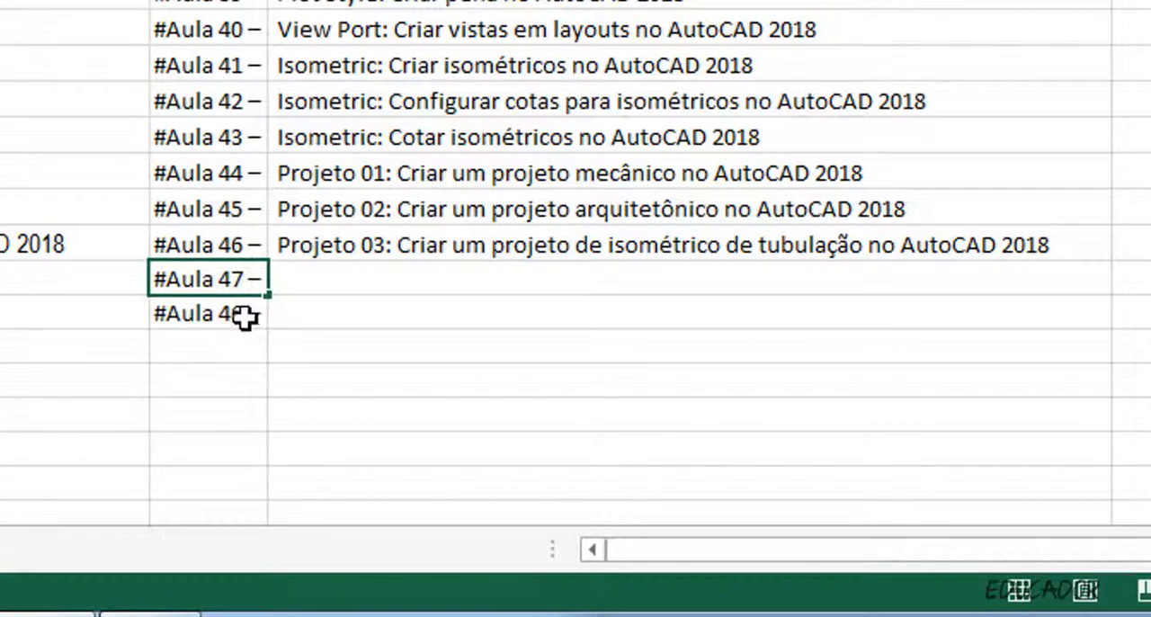
pyautogui.doubleClick(246, 313)
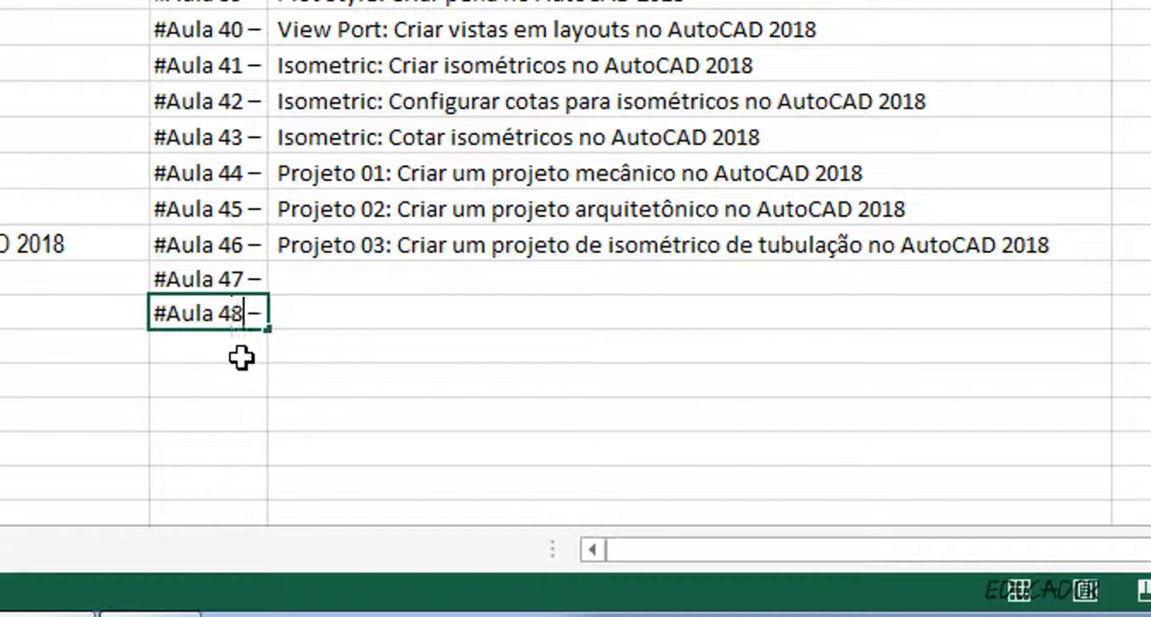
pyautogui.click(329, 278)
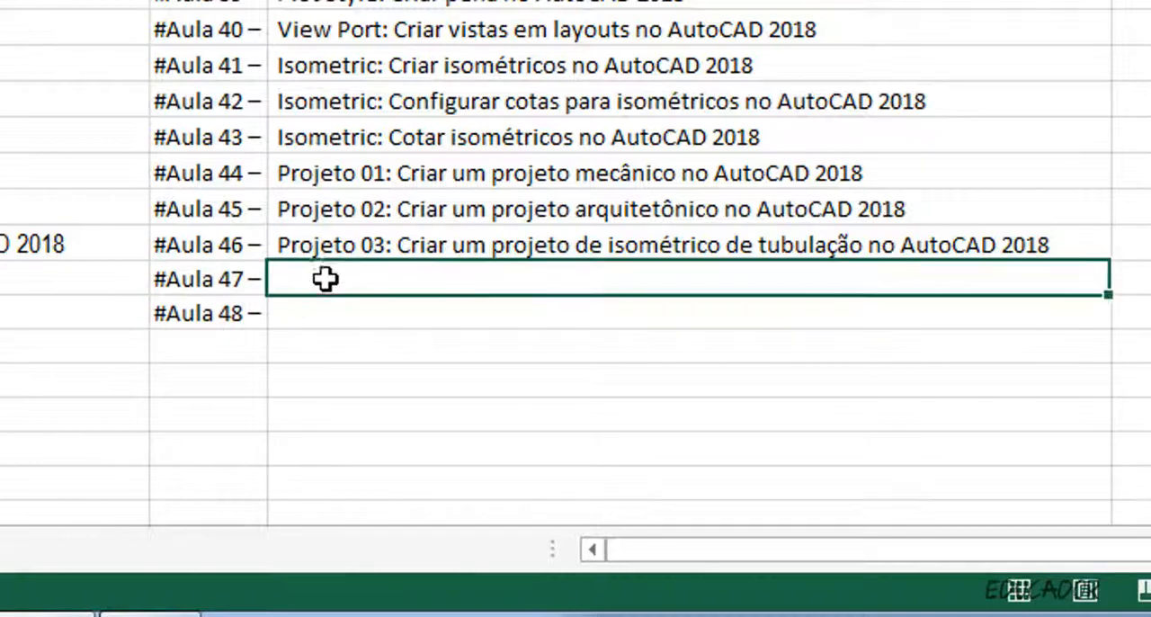
# Copy column C's titles from #Aula 10 through #Aula 46 and paste them two rows lower, starting beside #Aula 12.
pyautogui.click(376, 249)
pyautogui.moveTo(375, 249); pyautogui.dragTo(374, 95)
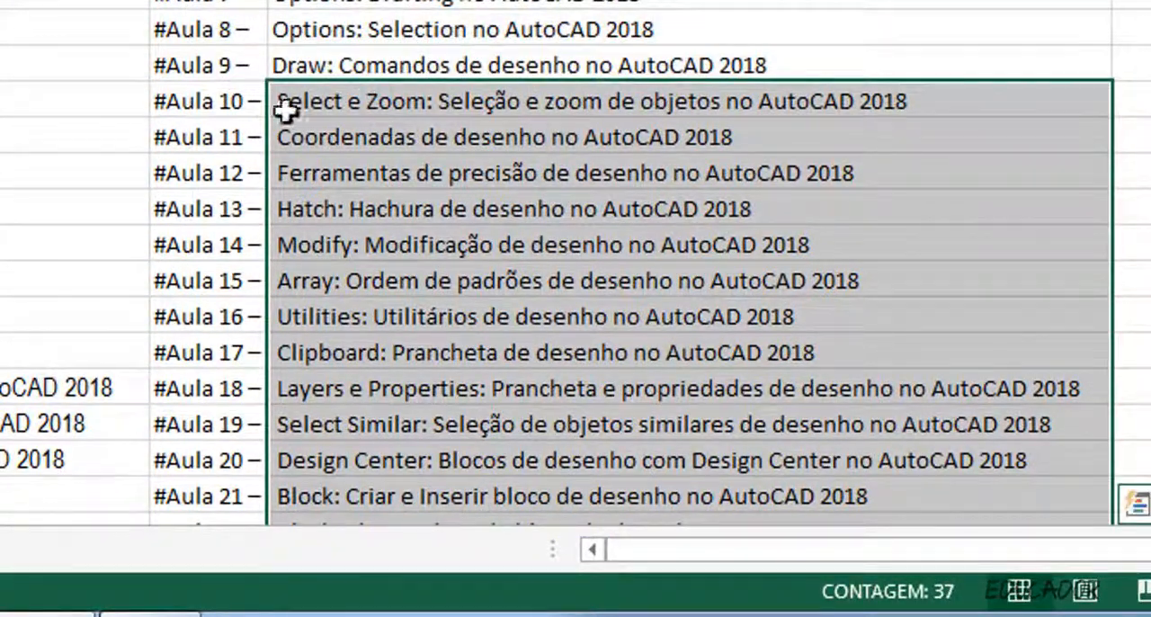
pyautogui.hotkey('ctrl', 'c')
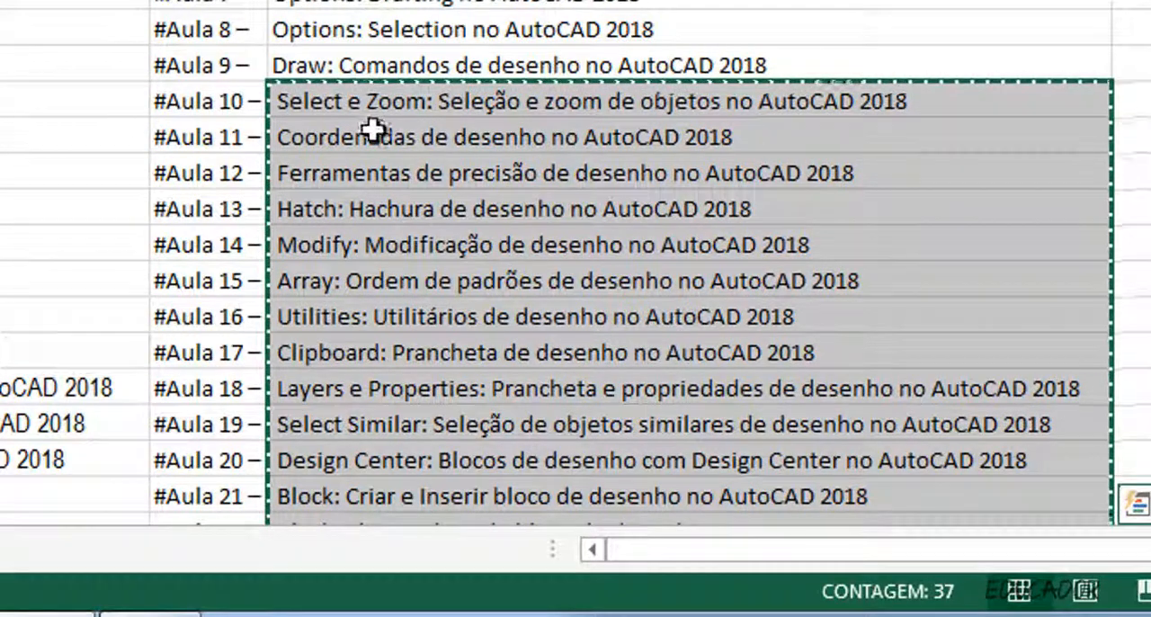
pyautogui.click(350, 176)
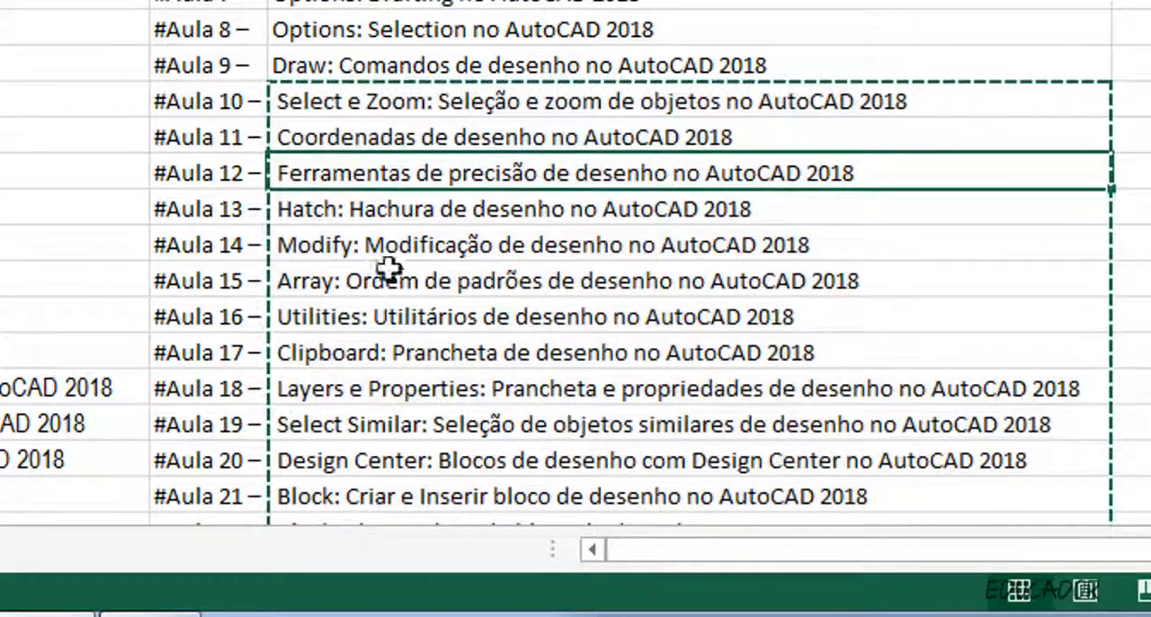
pyautogui.hotkey('ctrl', 'v')
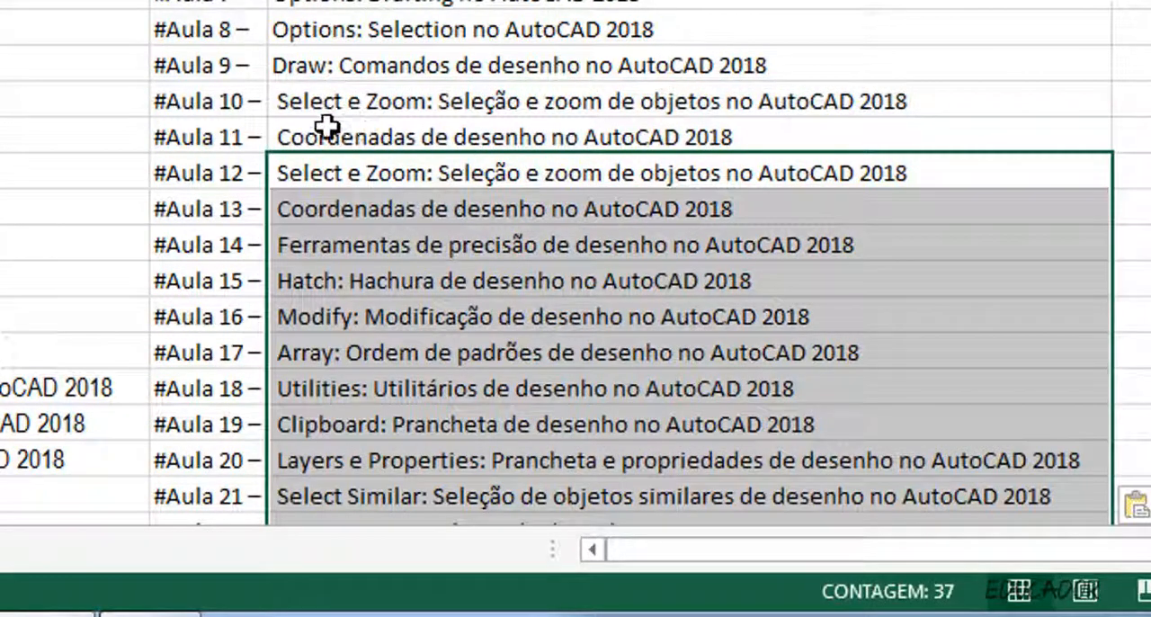
# Clear the titles beside #Aula 10 and #Aula 11 in column C.
pyautogui.moveTo(329, 135); pyautogui.dragTo(332, 106)
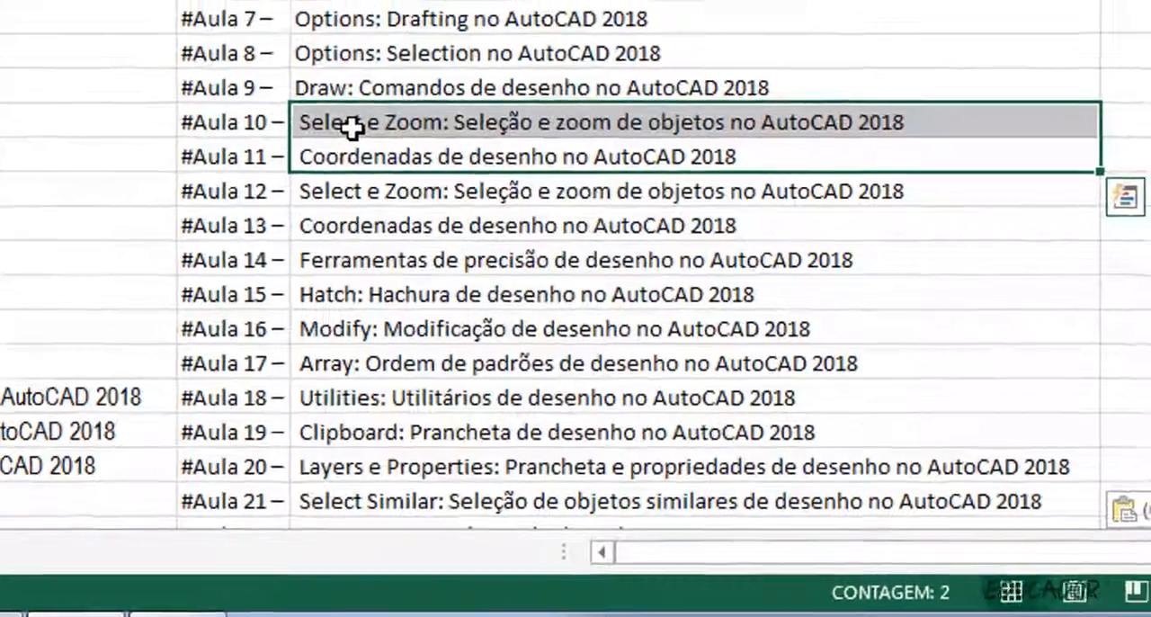
pyautogui.press('Delete')
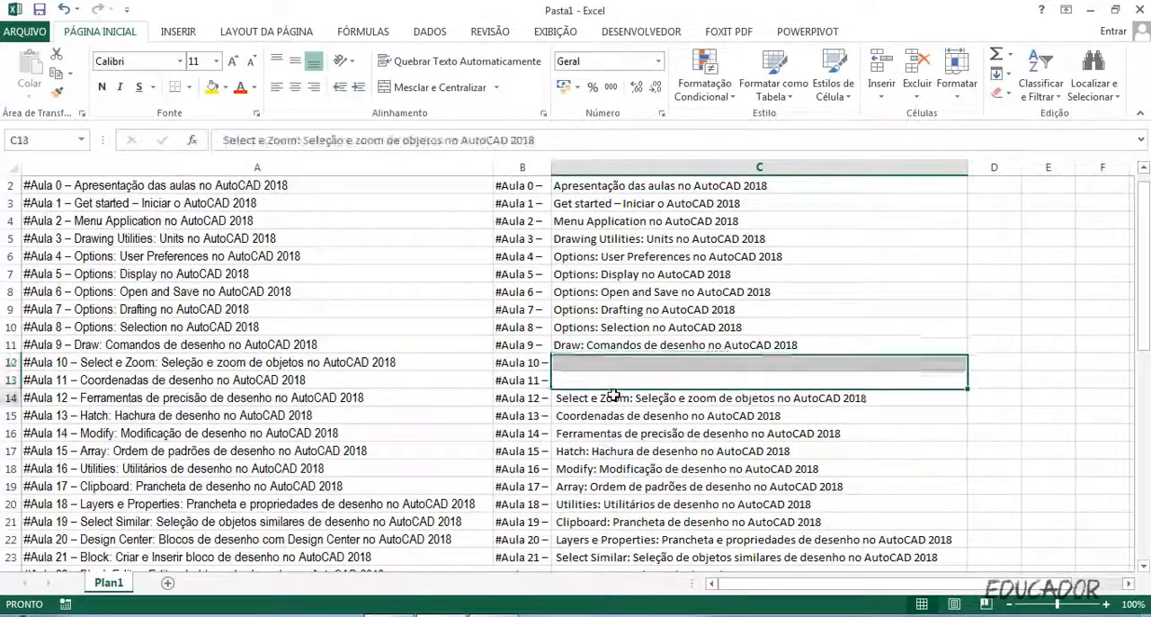
pyautogui.click(612, 396)
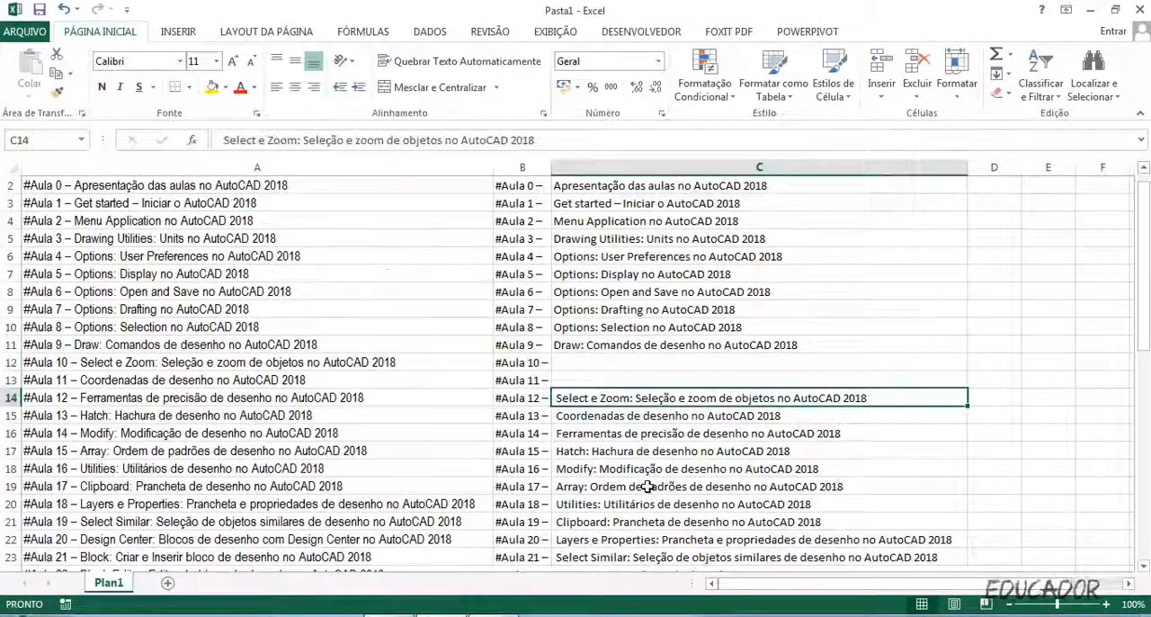
# Fill the "Draw: Comandos de desenho" title beside #Aula 9 down to the empty cells beside #Aula 10 and #Aula 11.
pyautogui.scroll(-2, 683, 400)
pyautogui.click(692, 398)
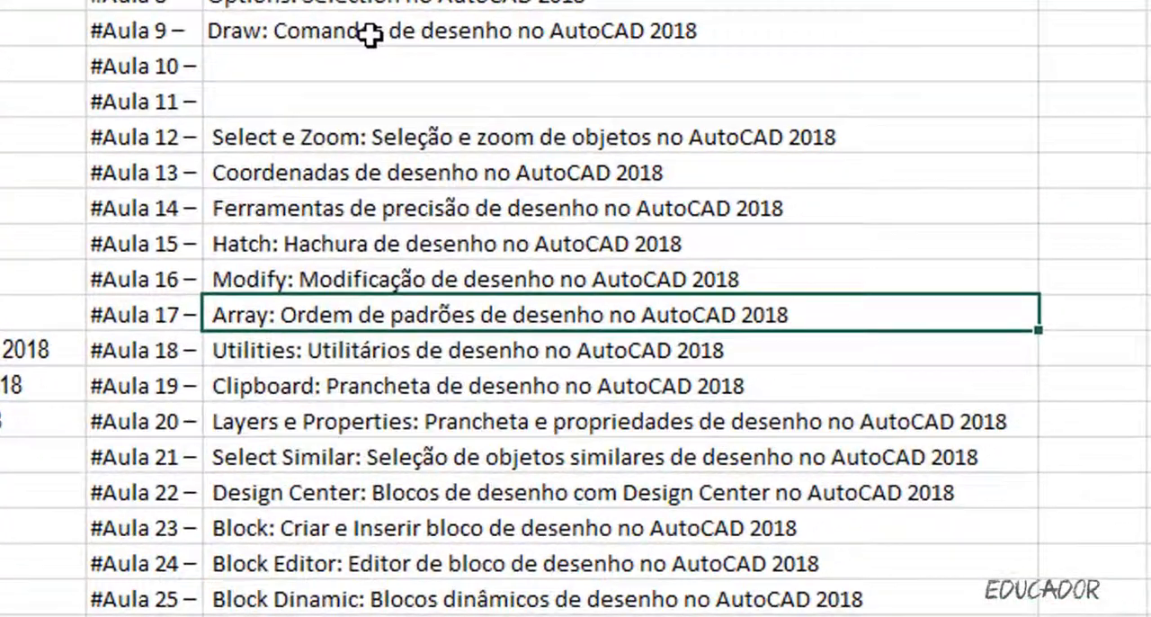
pyautogui.click(635, 258)
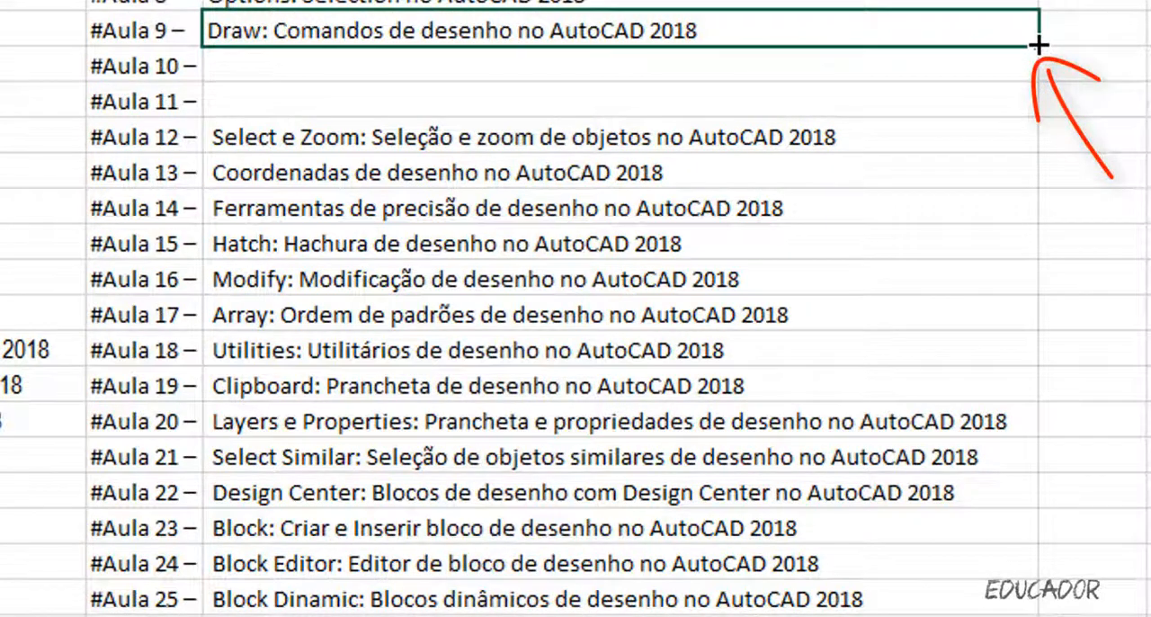
pyautogui.moveTo(1038, 45); pyautogui.dragTo(1033, 111)
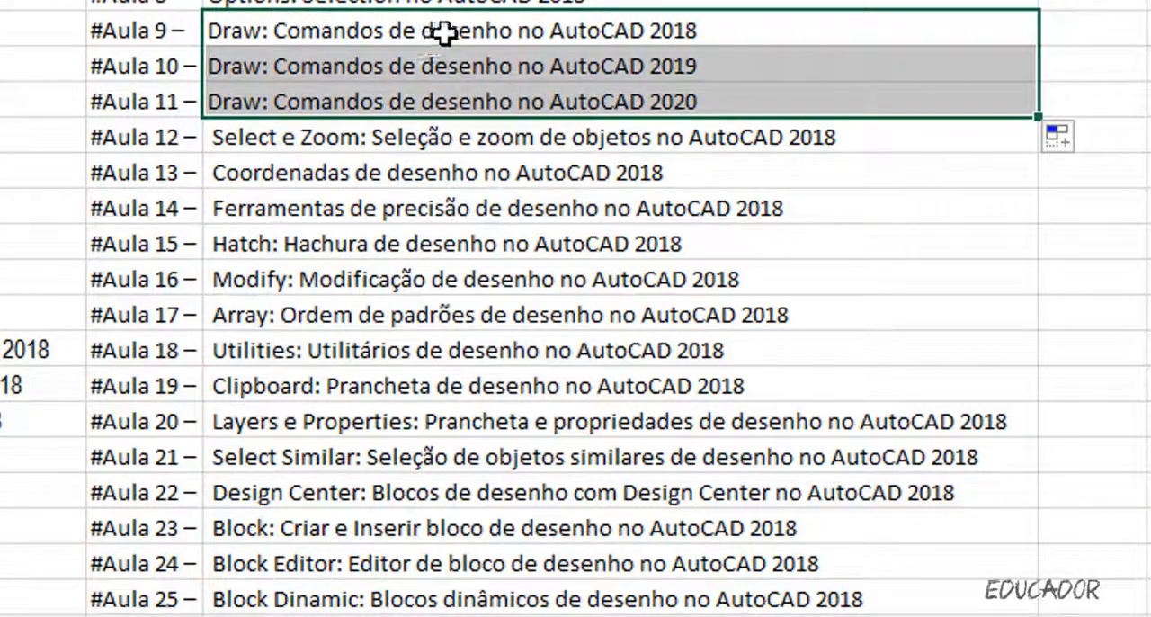
# Insert "Line e Polyline" after "desenho" in the title beside #Aula 9.
pyautogui.doubleClick(486, 30)
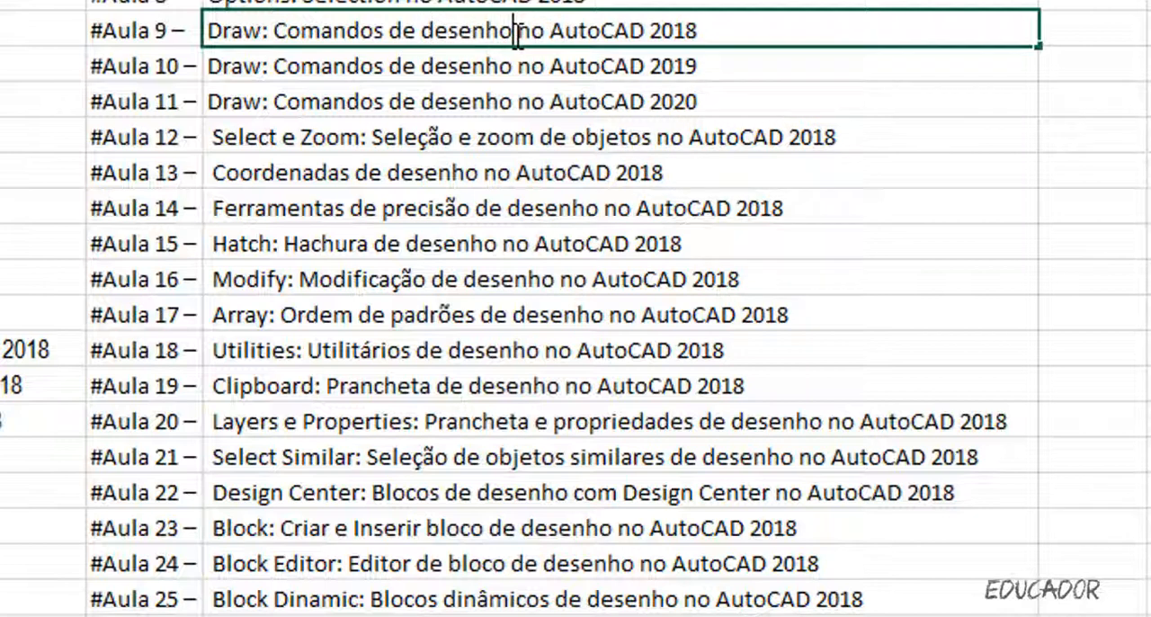
pyautogui.write('1y ')
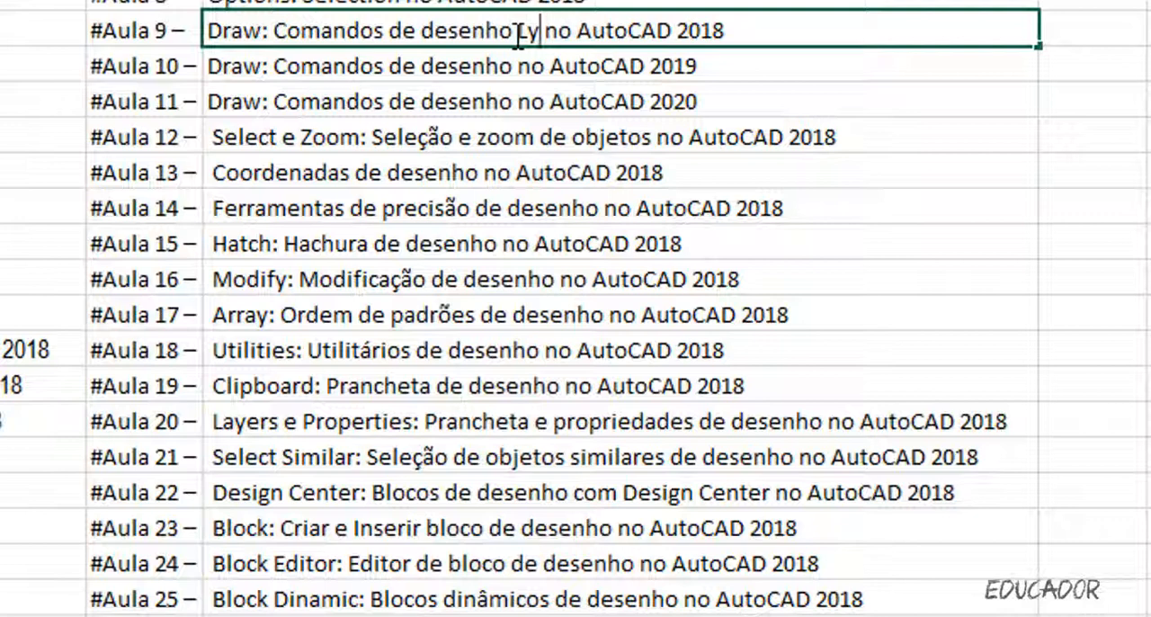
pyautogui.write('ne')
pyautogui.press('BackSpace')
pyautogui.press('BackSpace')
pyautogui.press('BackSpace')
pyautogui.write('ine')
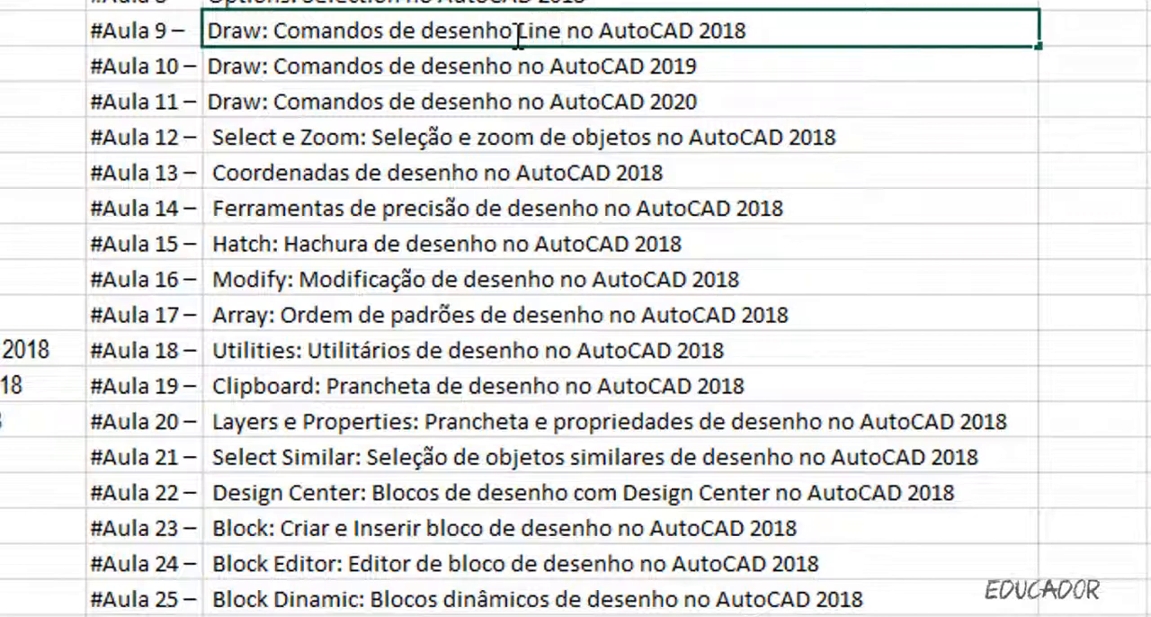
pyautogui.write(' e P ')
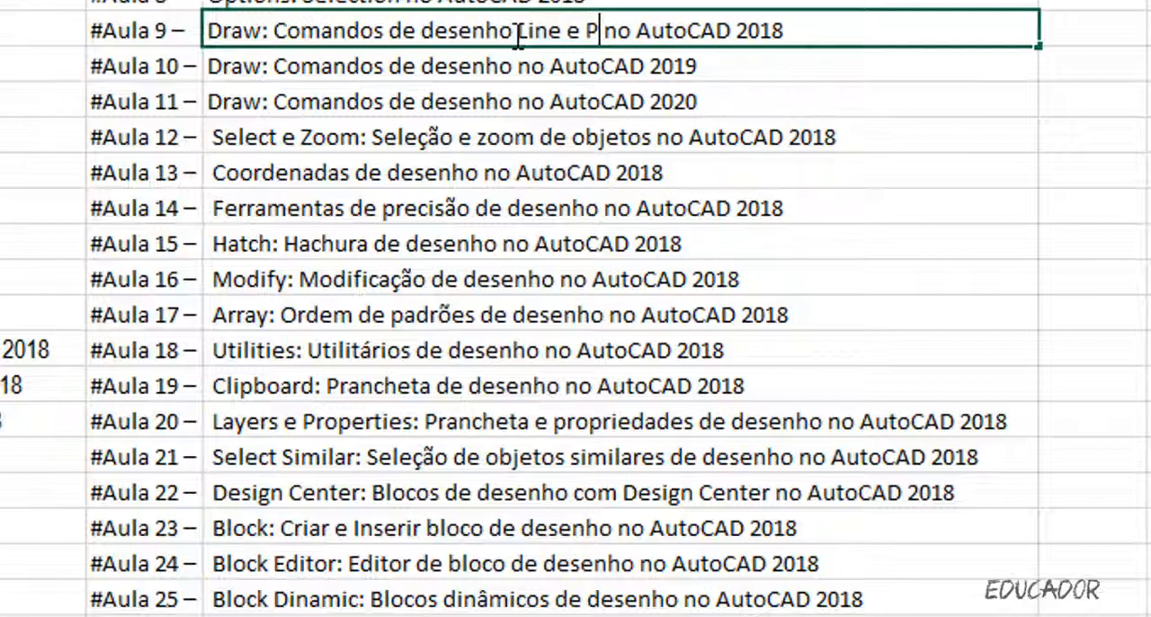
pyautogui.write('olyline')
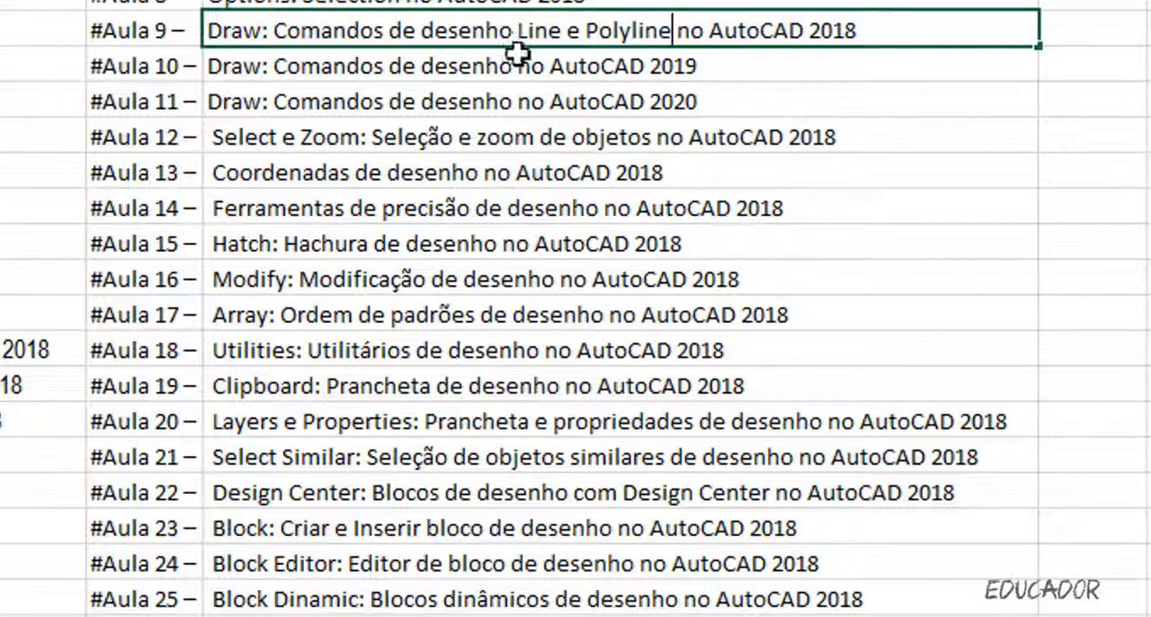
# Insert "Circle e Rectangle" after "desenho" in the title beside #Aula 10.
pyautogui.click(525, 65)
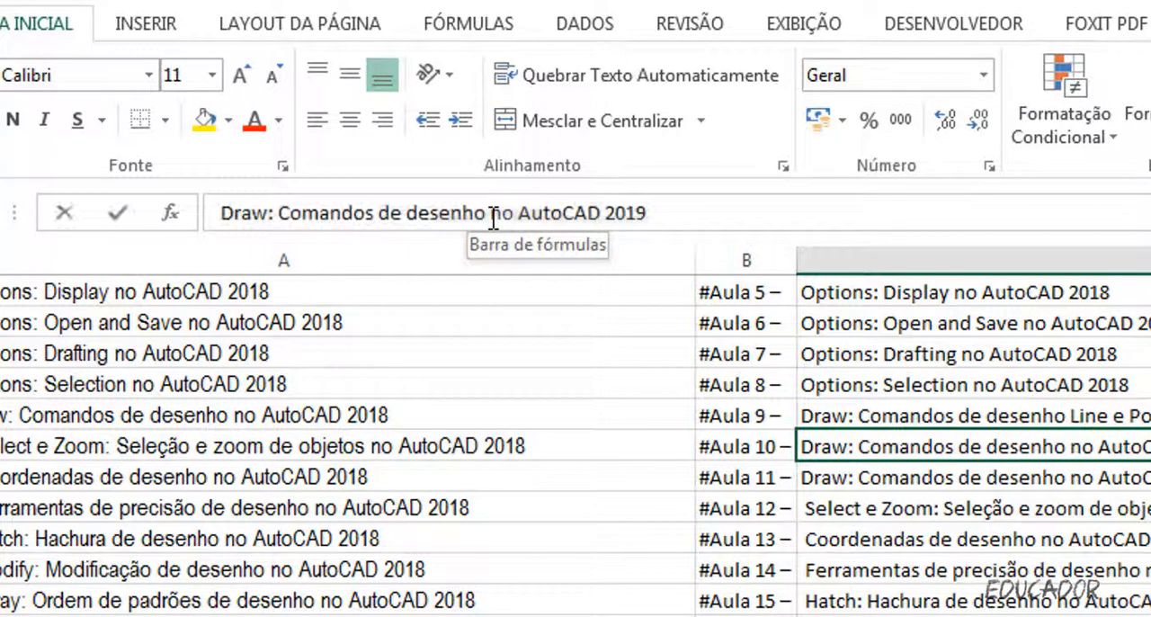
pyautogui.click(493, 218)
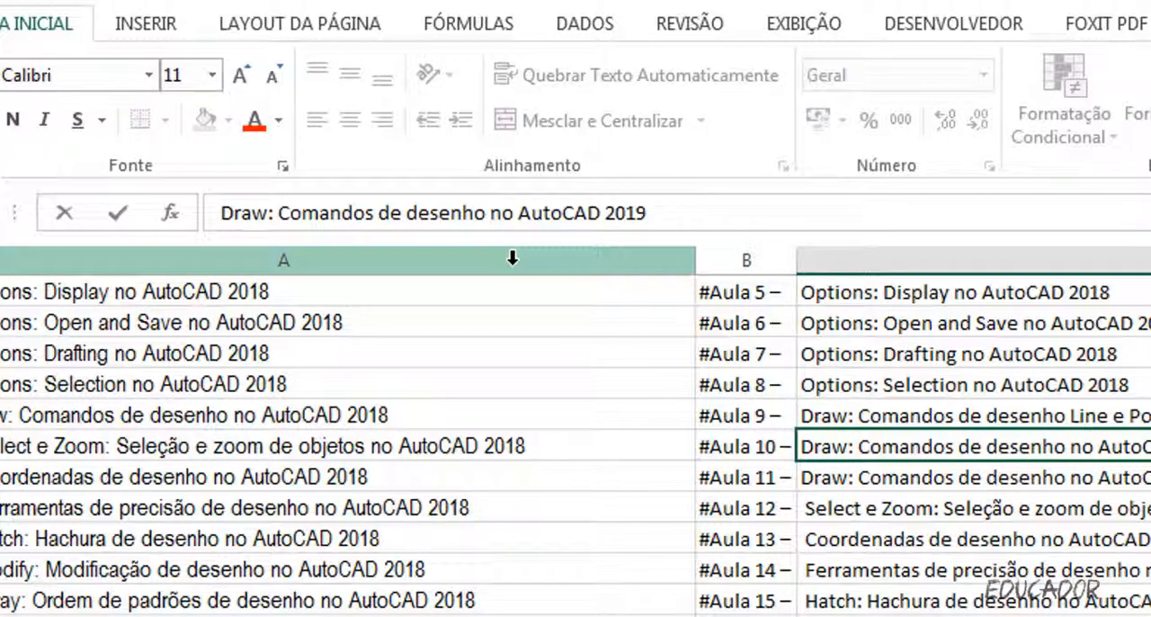
pyautogui.write('Circle')
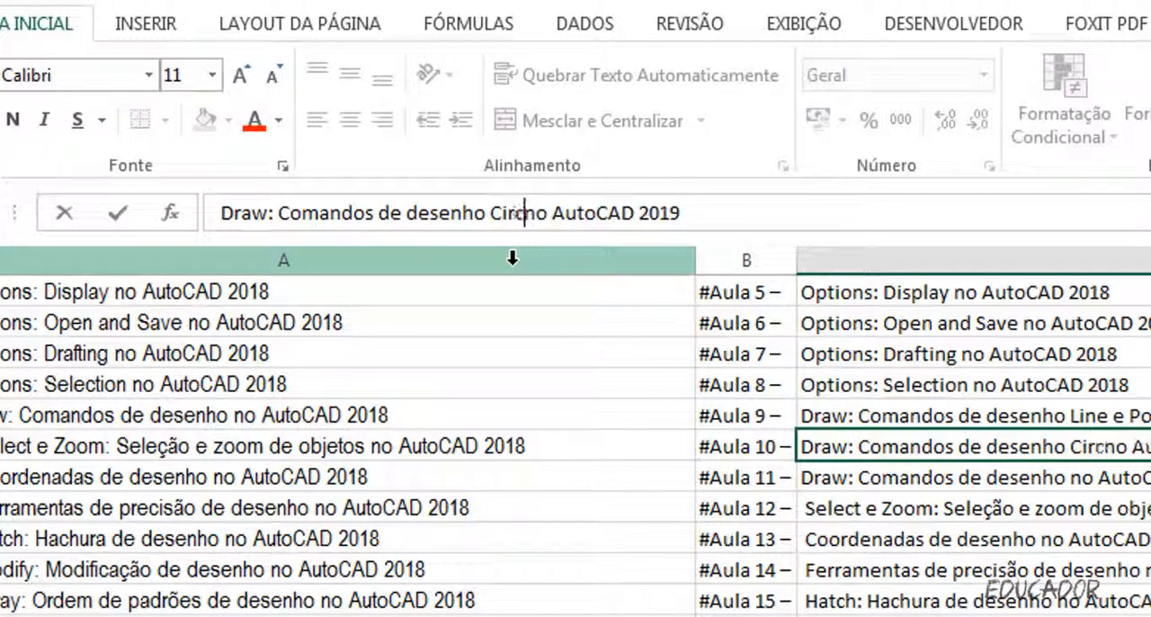
pyautogui.write(' e ')
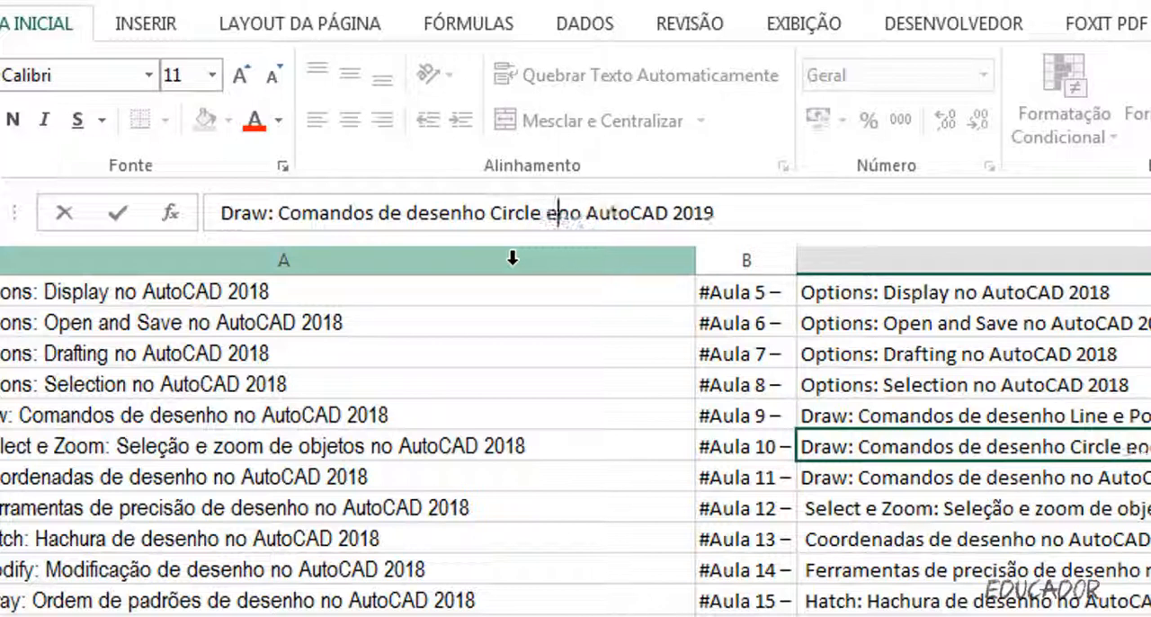
pyautogui.write('Rectangl')
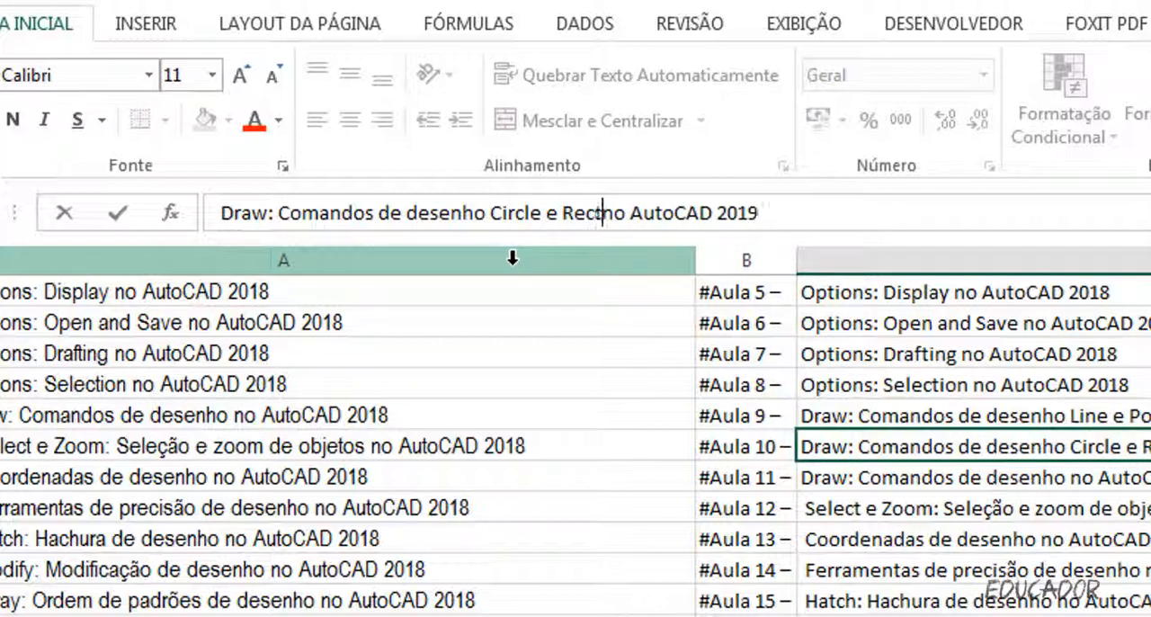
pyautogui.write('e')
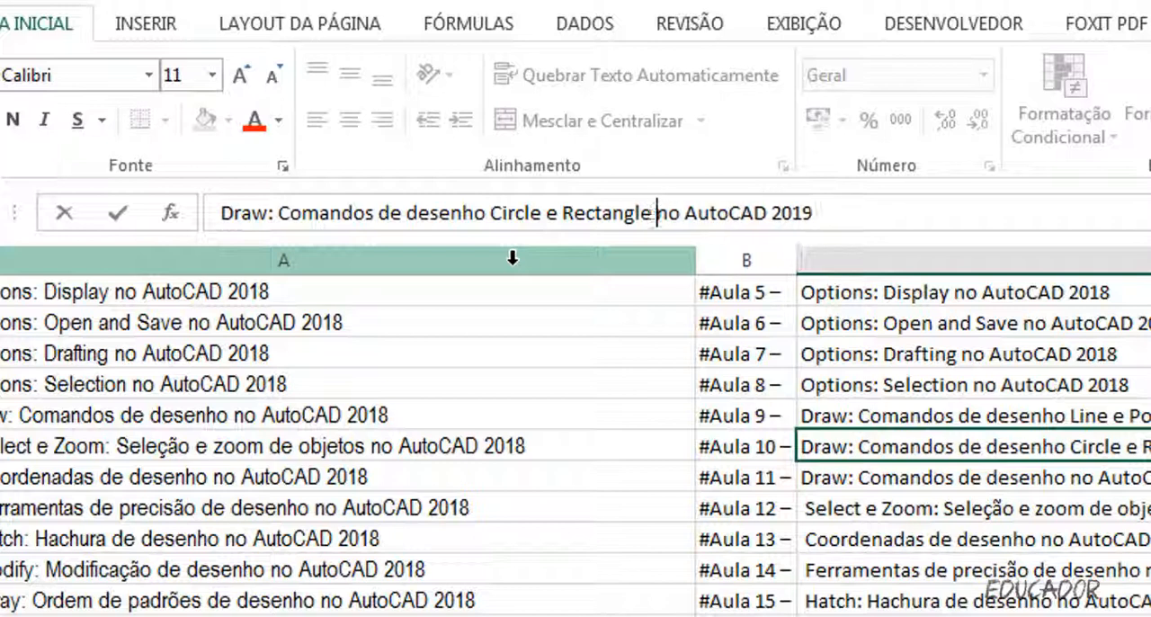
pyautogui.click(118, 213)
# Insert "Arc" after "desenho" in the title beside #Aula 11.
pyautogui.click(977, 479)
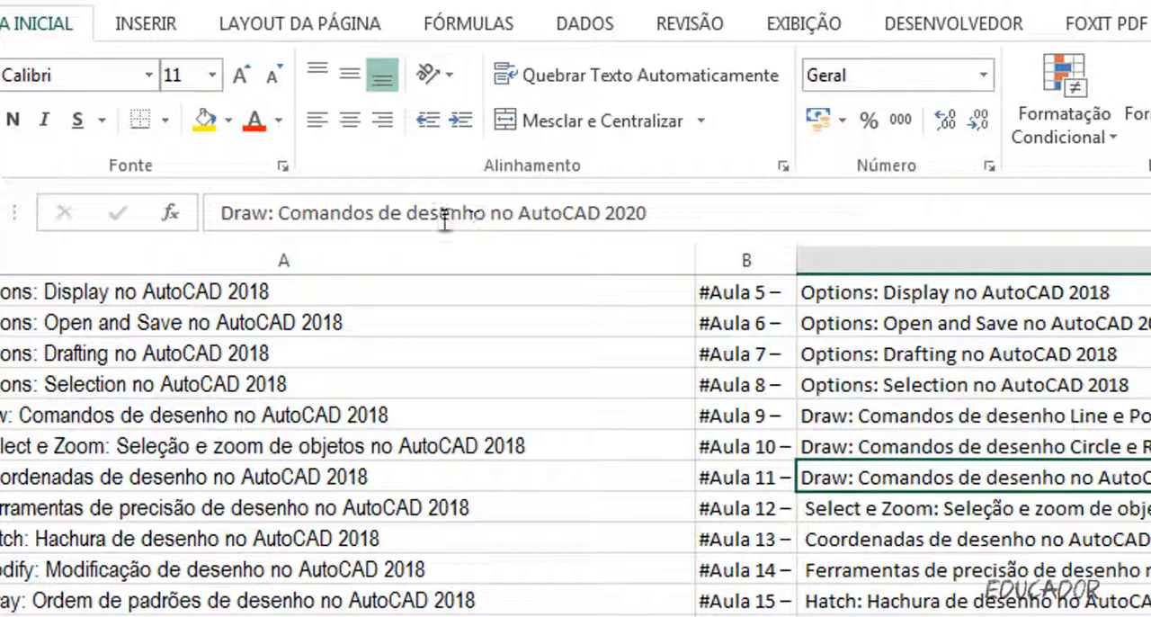
pyautogui.click(493, 216)
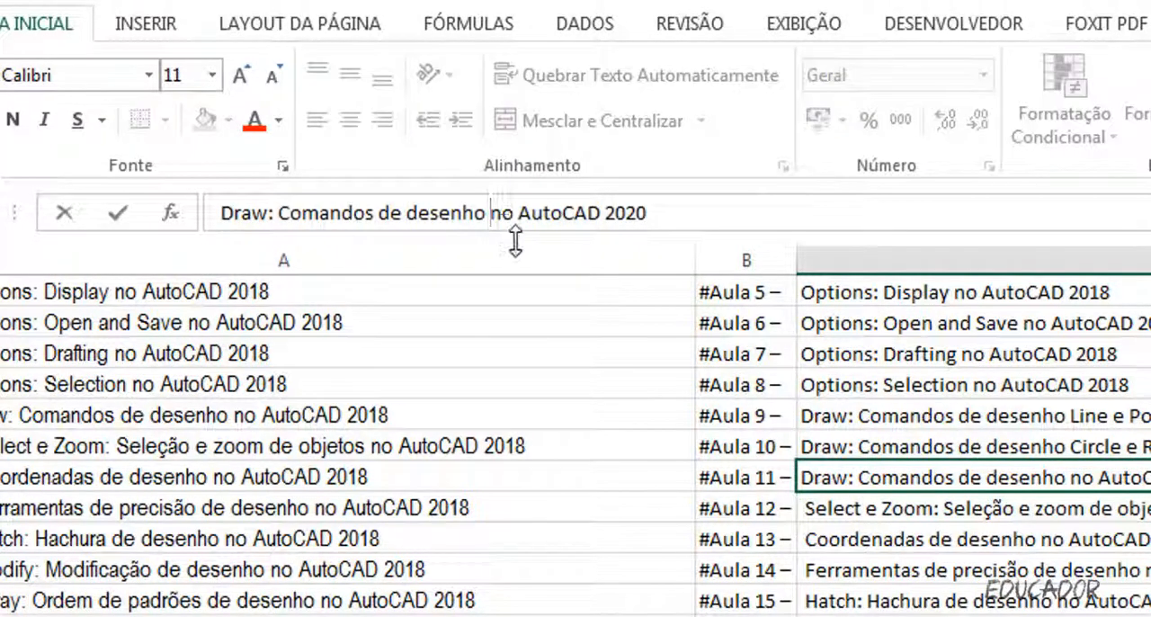
pyautogui.write('Ar')
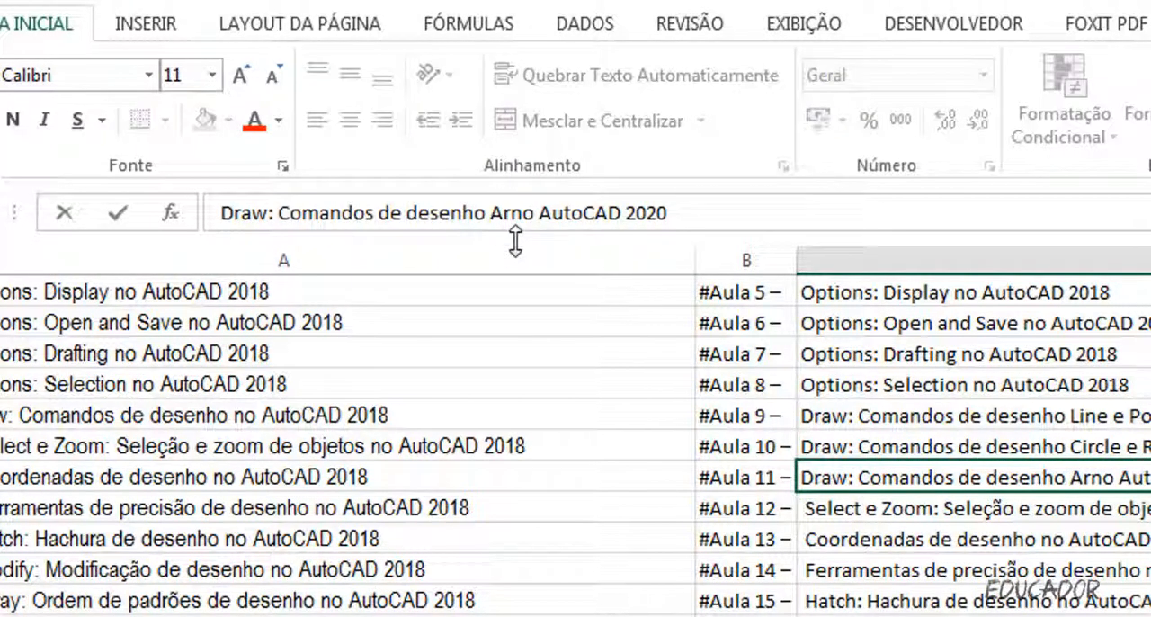
pyautogui.write('c')
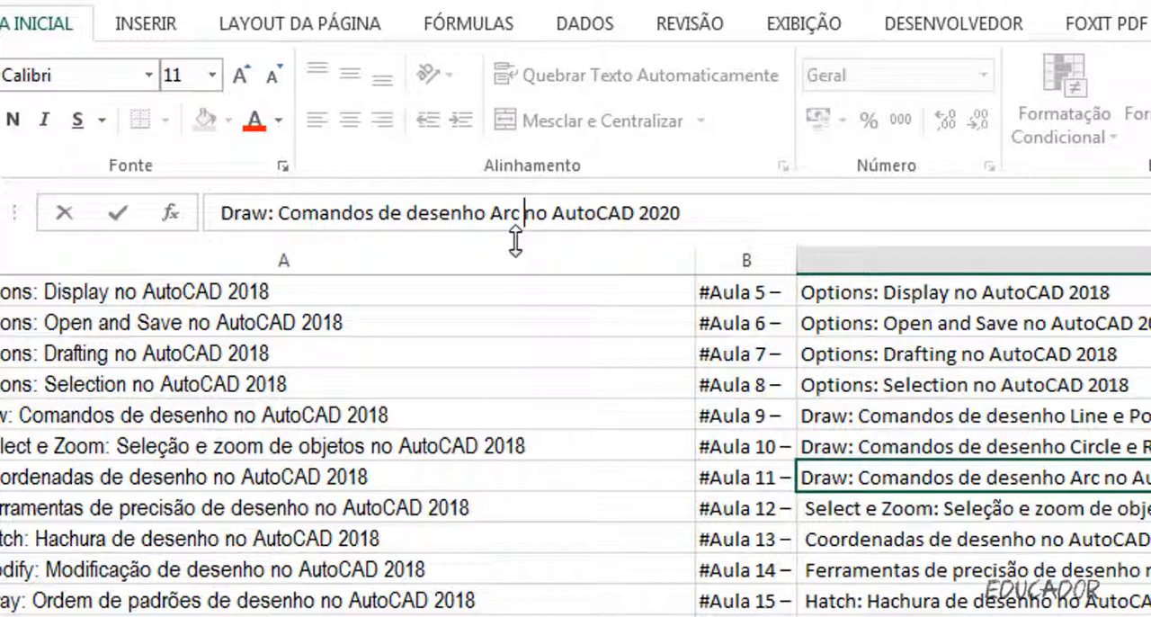
pyautogui.click(118, 212)
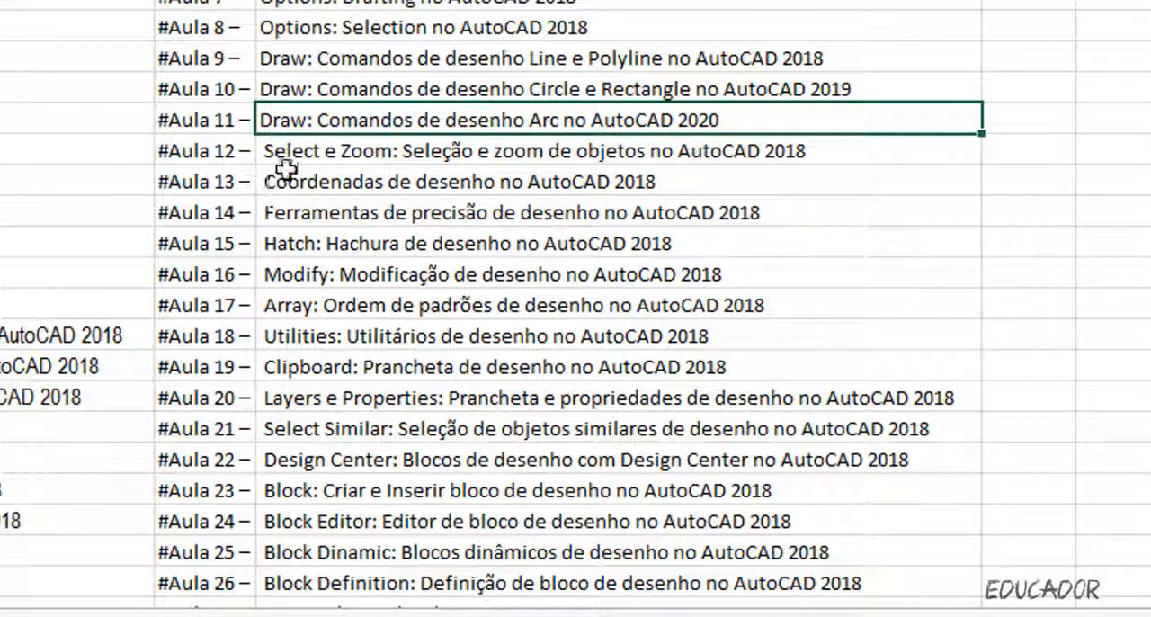
pyautogui.click(325, 153)
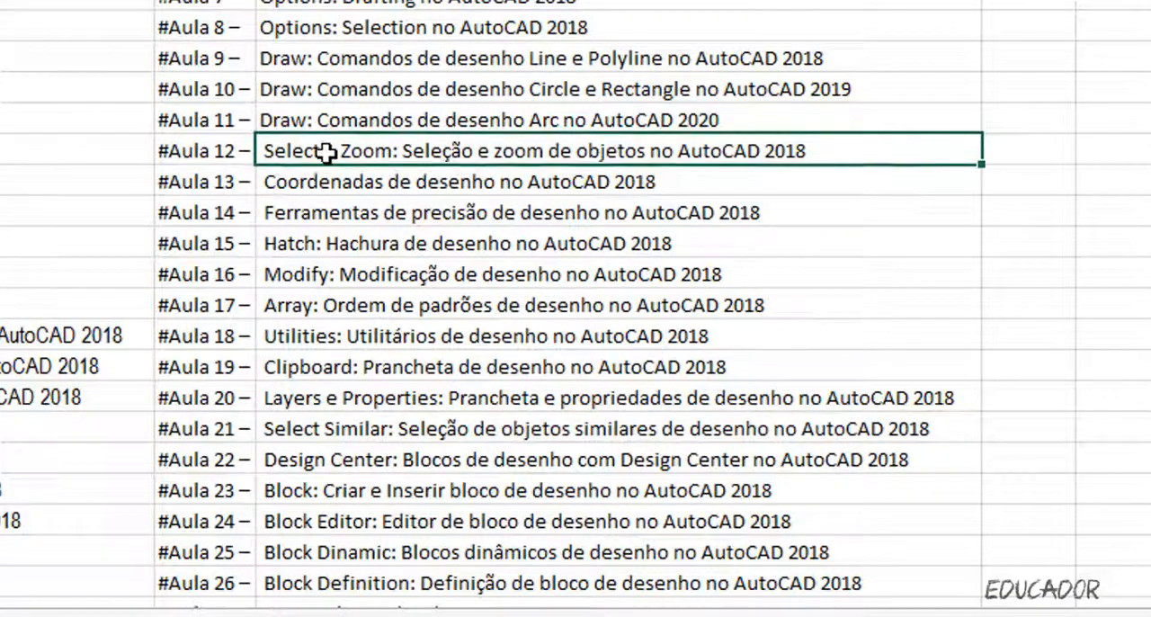